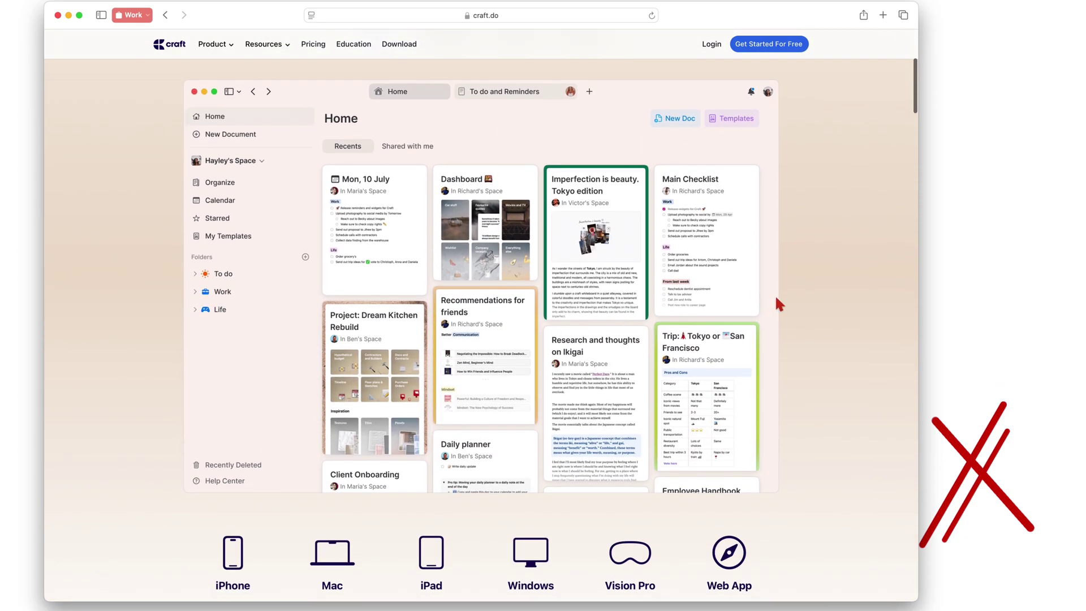
Step: Scroll through the craft.do homepage feature sections, then bring up Launchpad with F4
scroll(811, 324, down, 7)
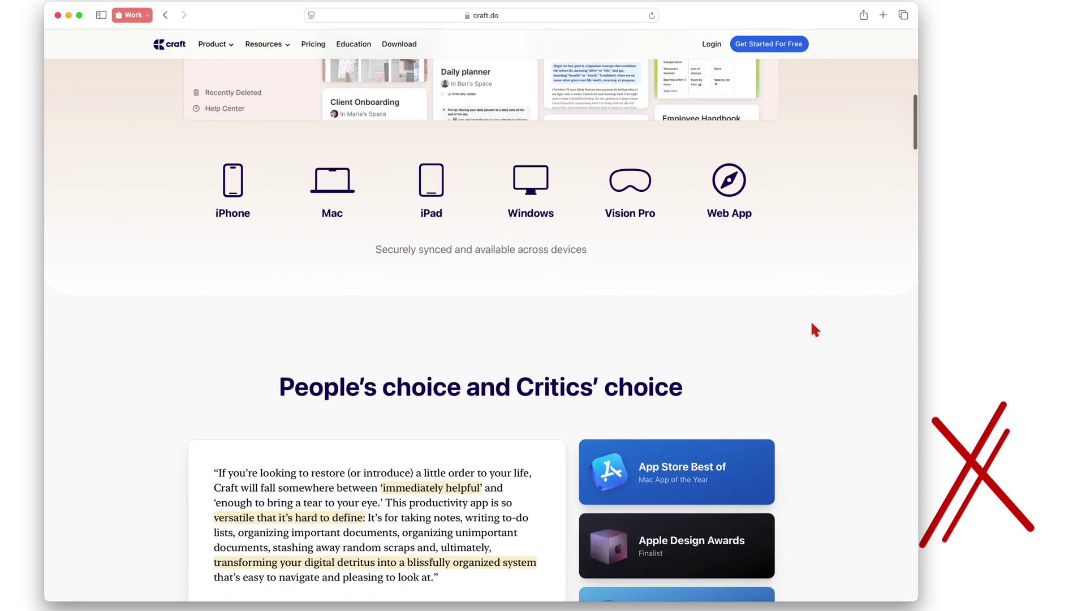
scroll(813, 328, down, 8)
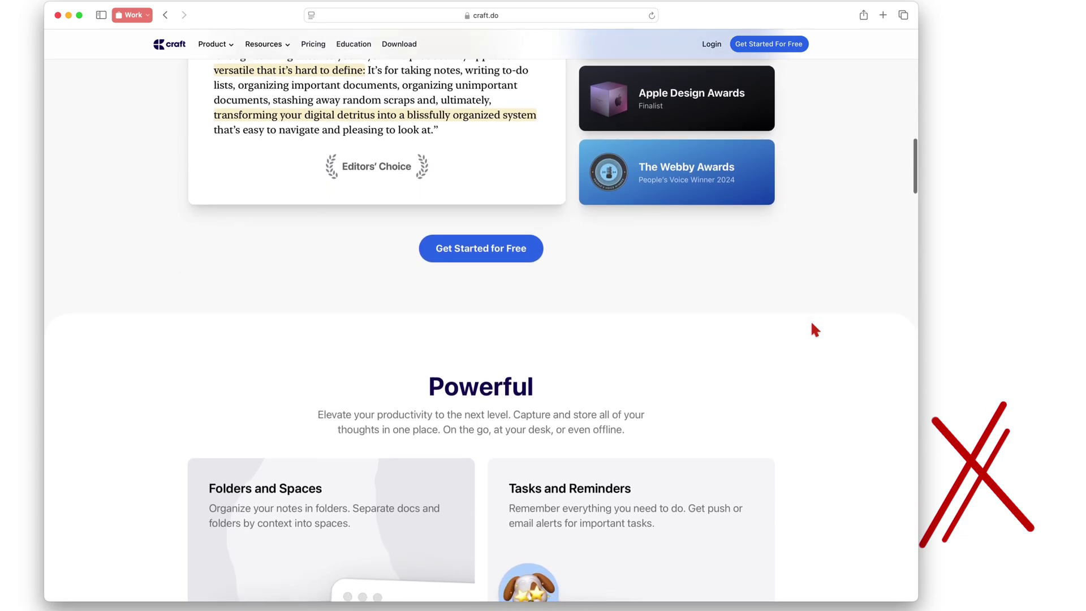
scroll(812, 325, down, 9)
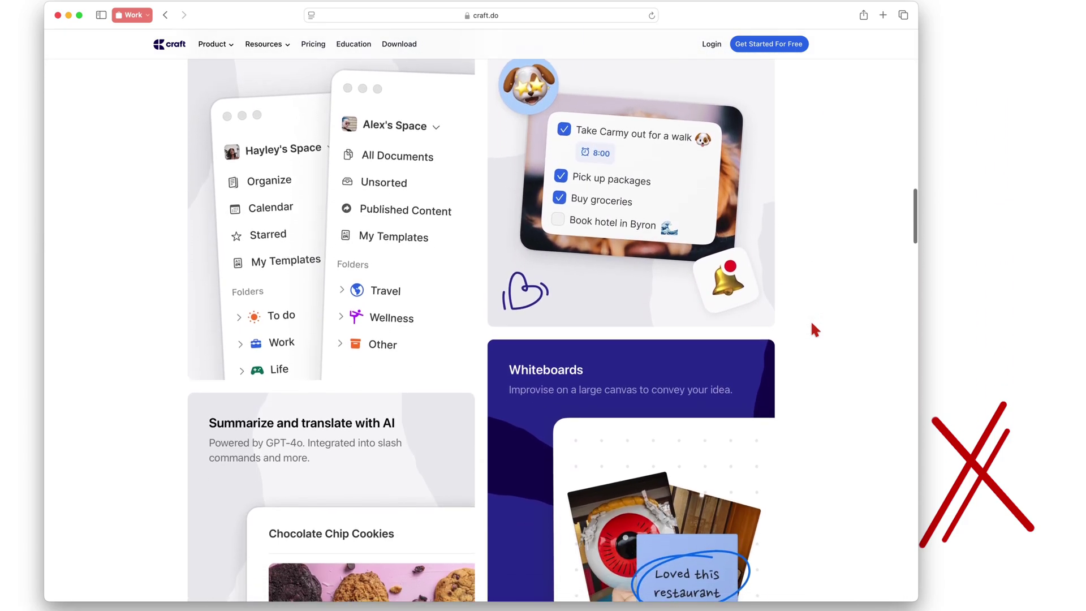
scroll(813, 327, down, 10)
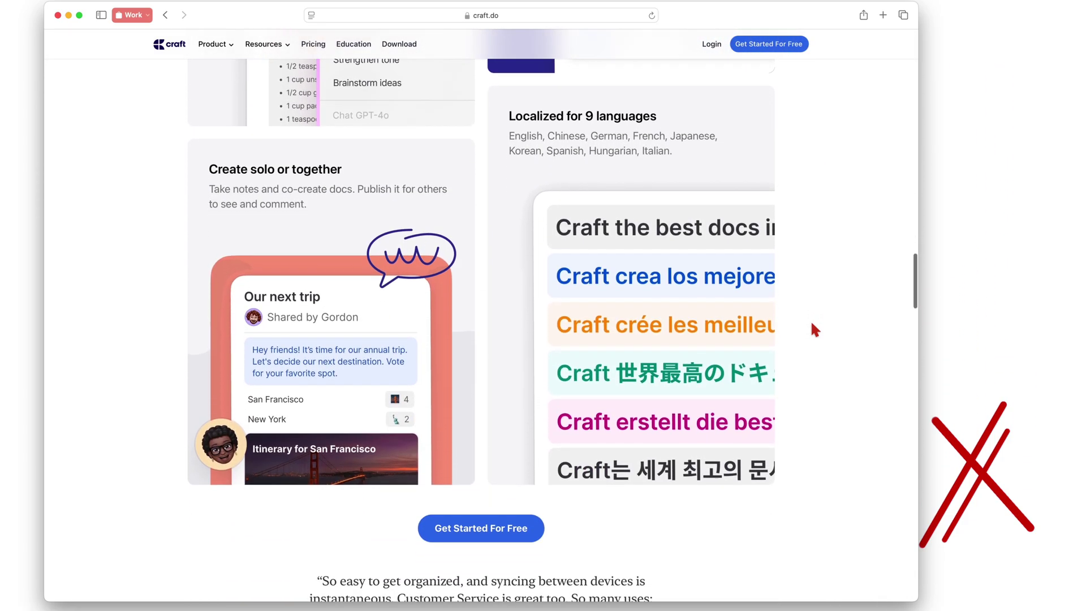
scroll(813, 327, down, 10)
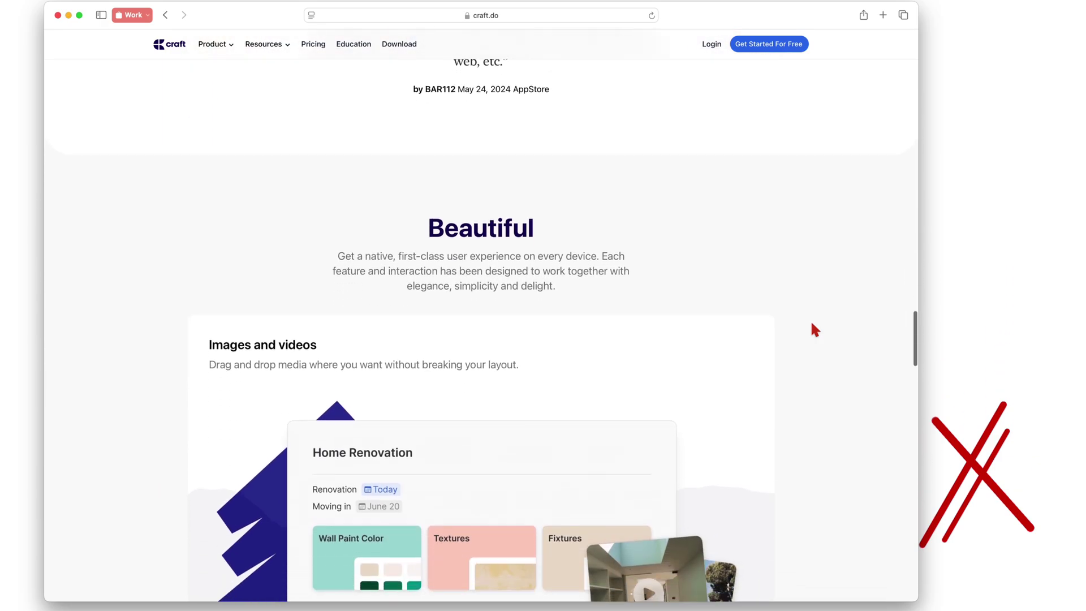
scroll(813, 325, down, 12)
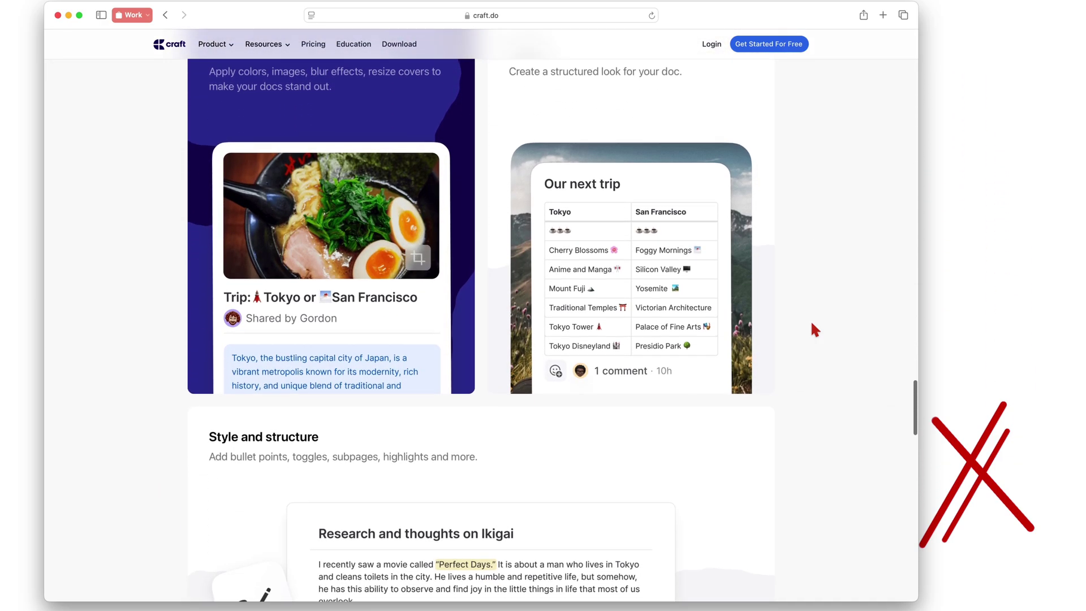
scroll(813, 325, down, 14)
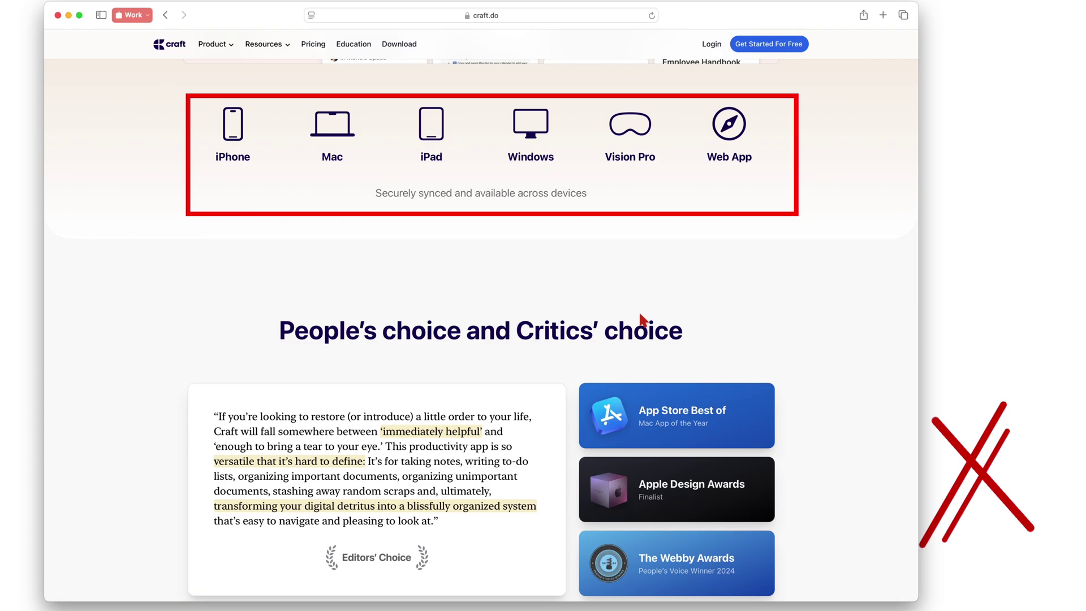
key(F4)
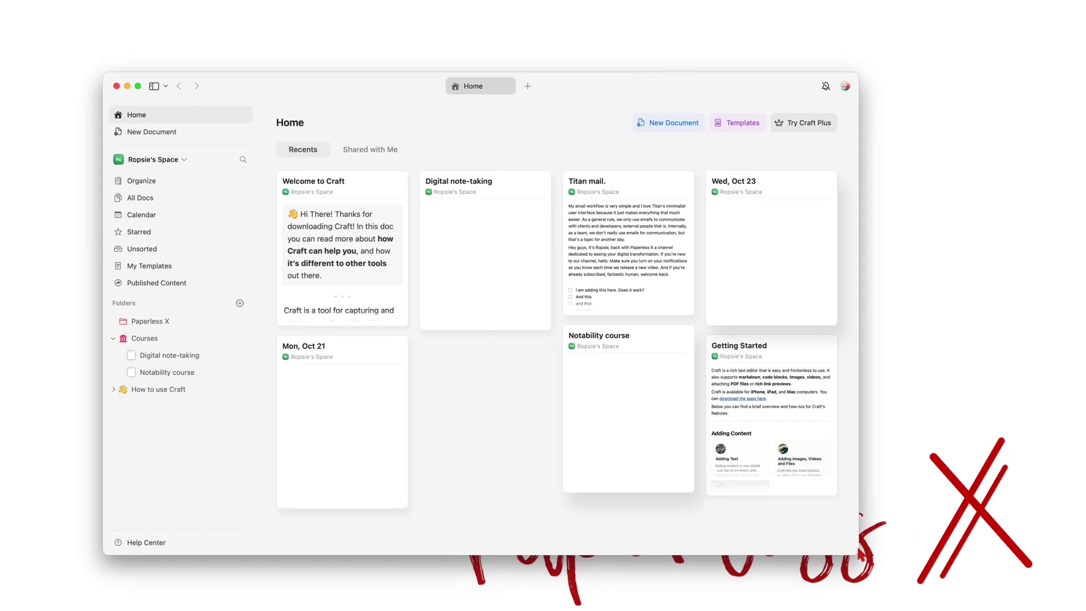
Step: Enlarge the Craft window so the recent document cards reflow into five columns
drag(857, 551, 901, 606)
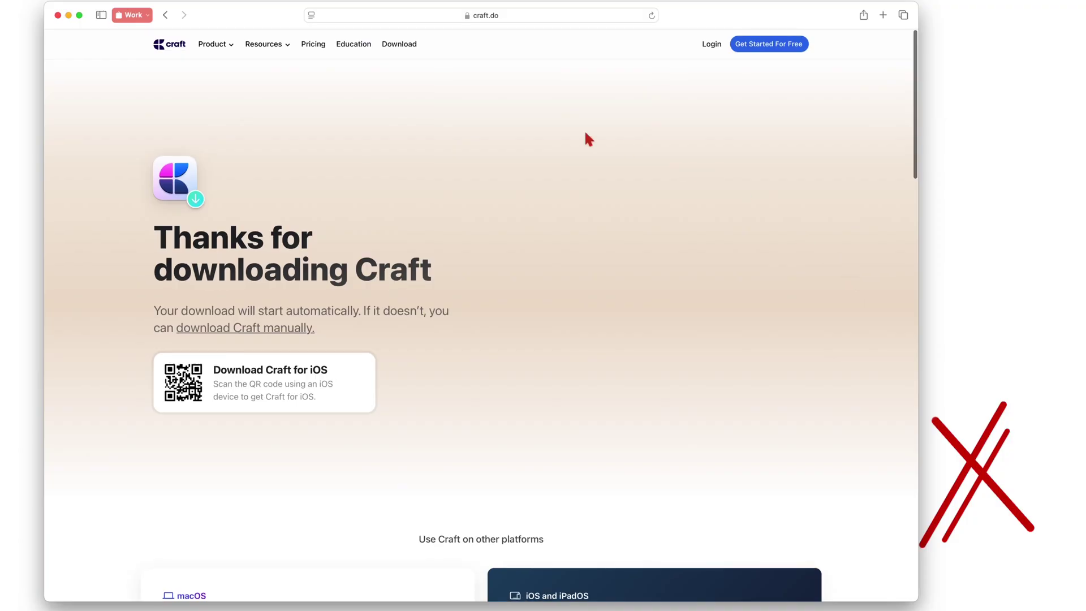
Step: Go to the craft.do pricing page and scroll down to the Team and Business plans
click(318, 53)
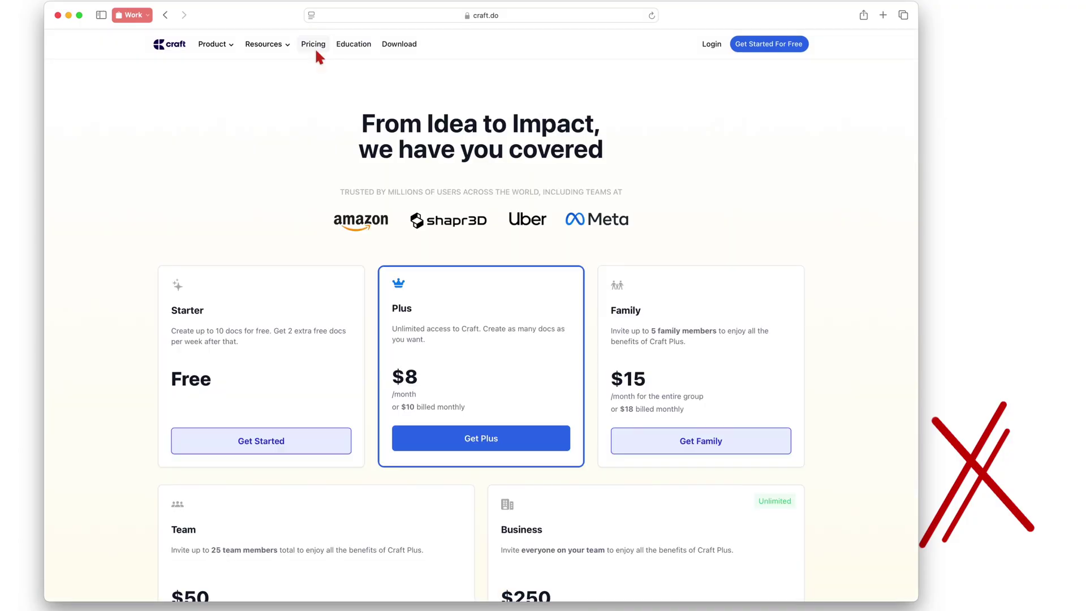
scroll(709, 198, down, 3)
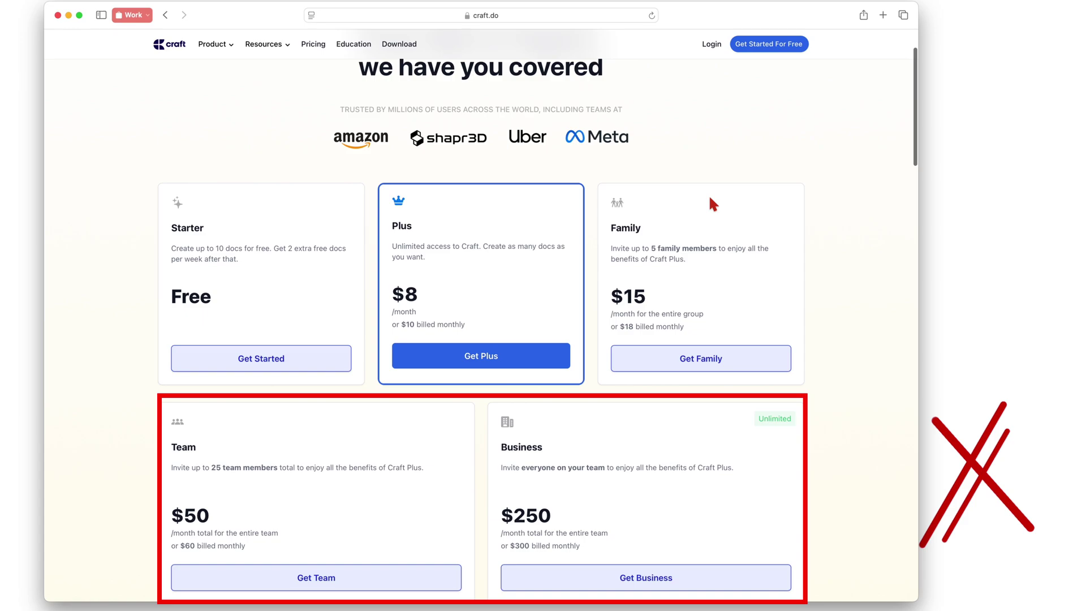
Step: Scroll to the Compare Plans & Features table and select the Password Protected Sharing label
scroll(710, 199, down, 5)
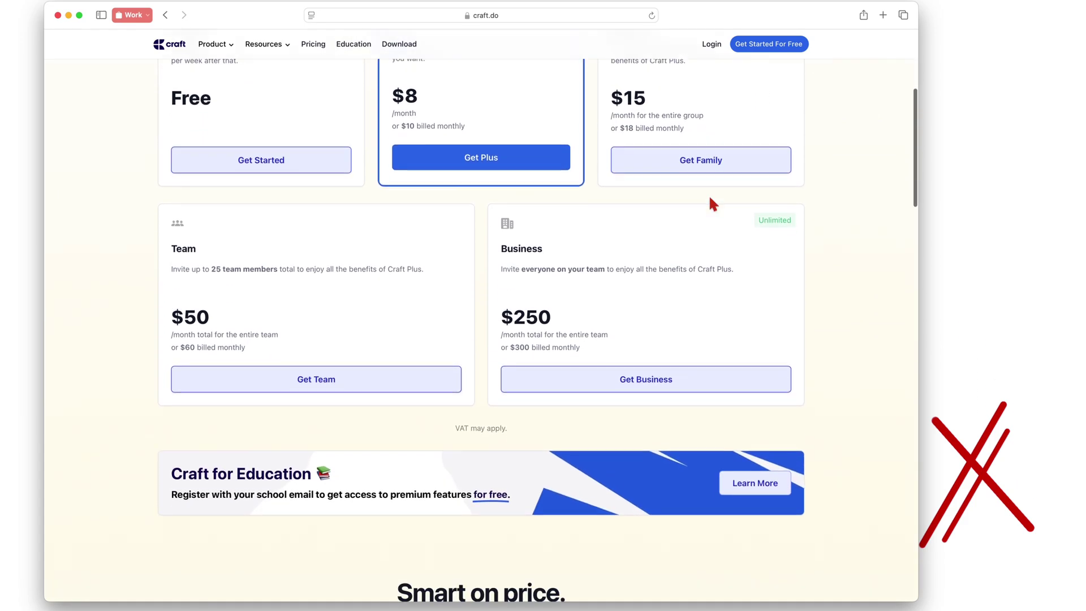
scroll(711, 202, down, 12)
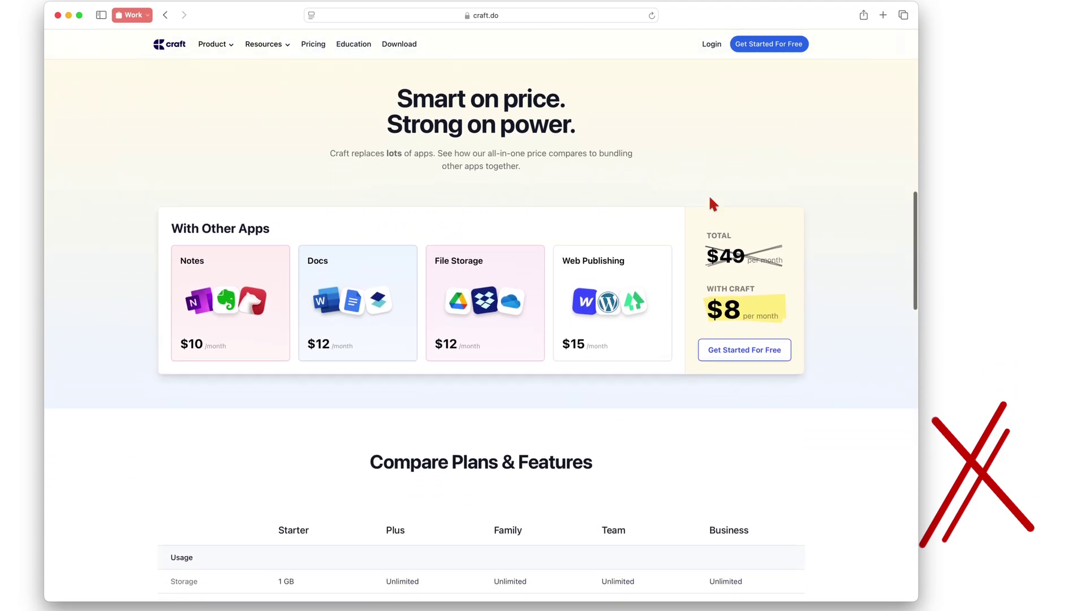
scroll(712, 203, down, 6)
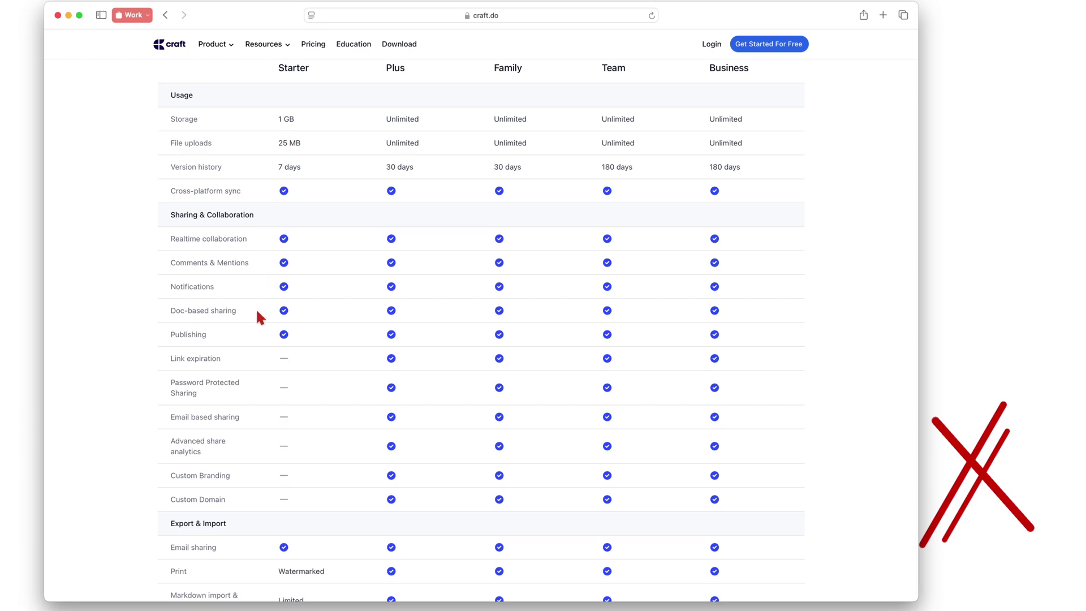
drag(168, 359, 231, 361)
drag(201, 394, 164, 388)
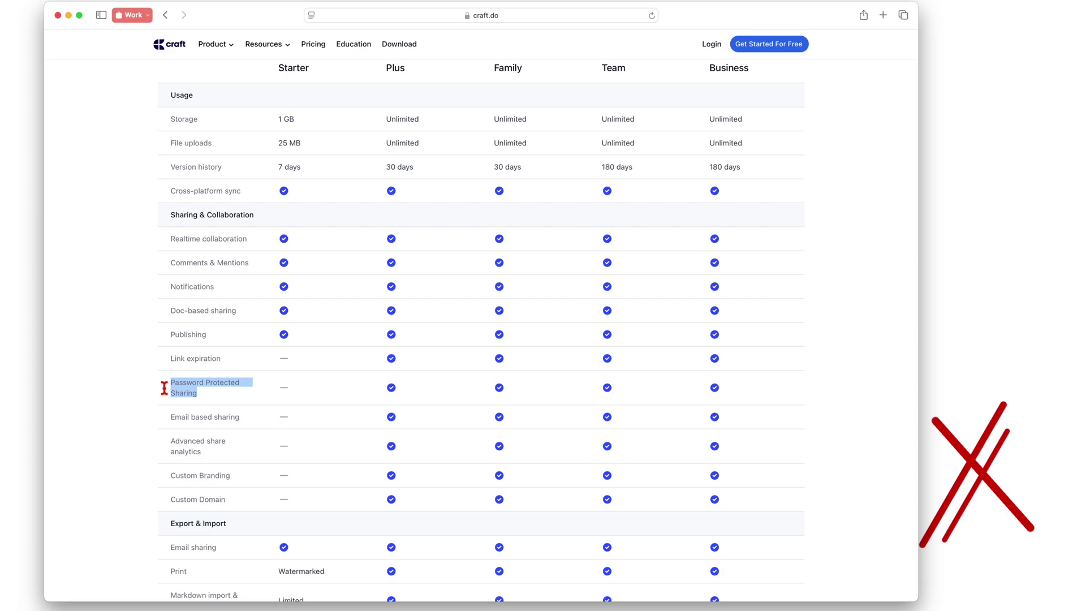
Step: Scroll further down the plan comparison table and back up
scroll(206, 447, down, 5)
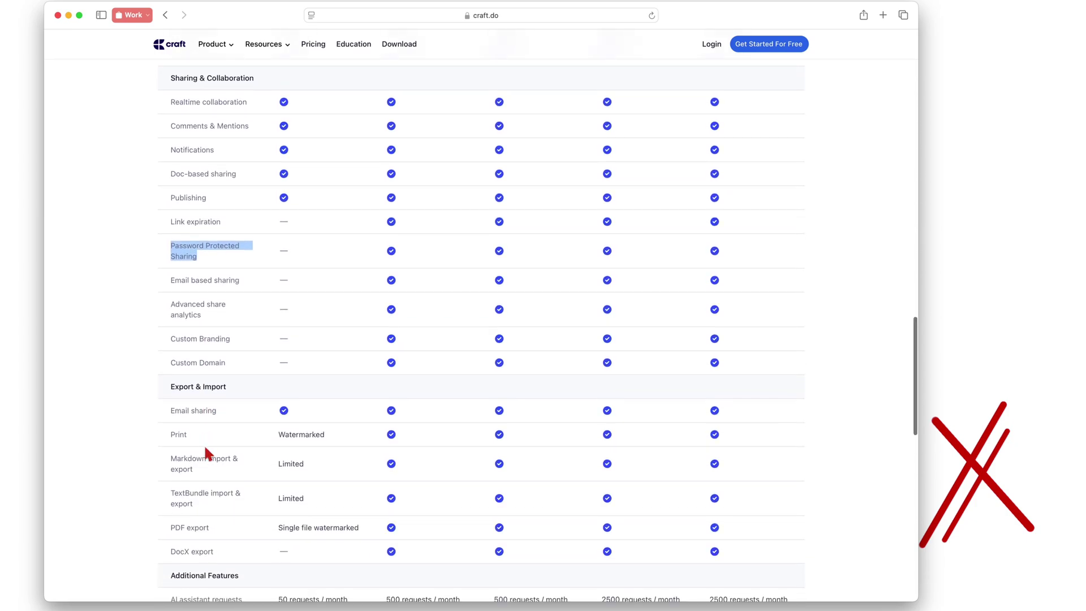
scroll(205, 449, down, 3)
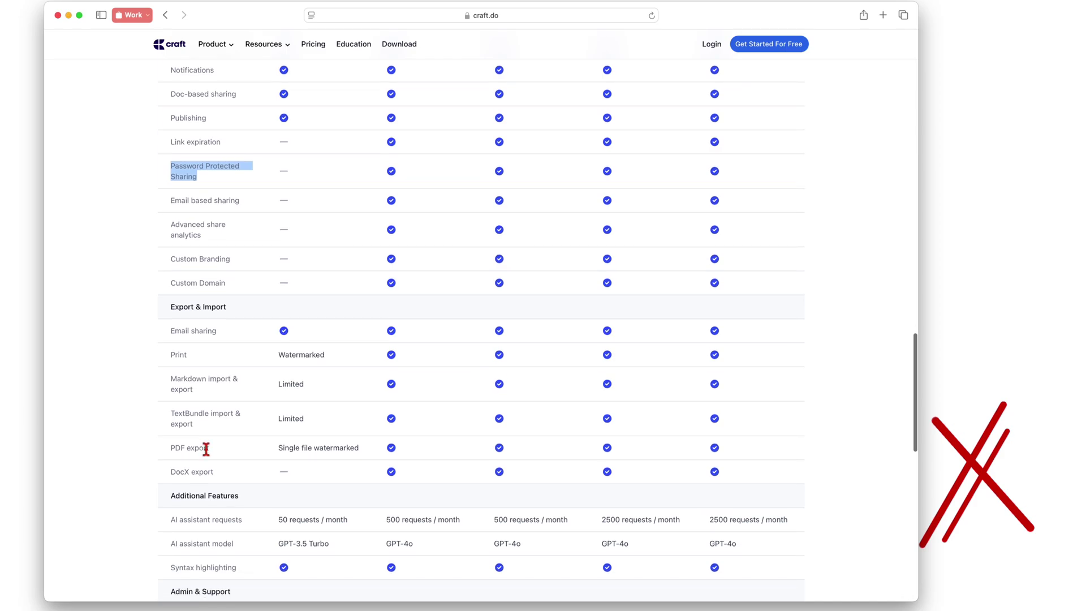
scroll(206, 450, down, 1)
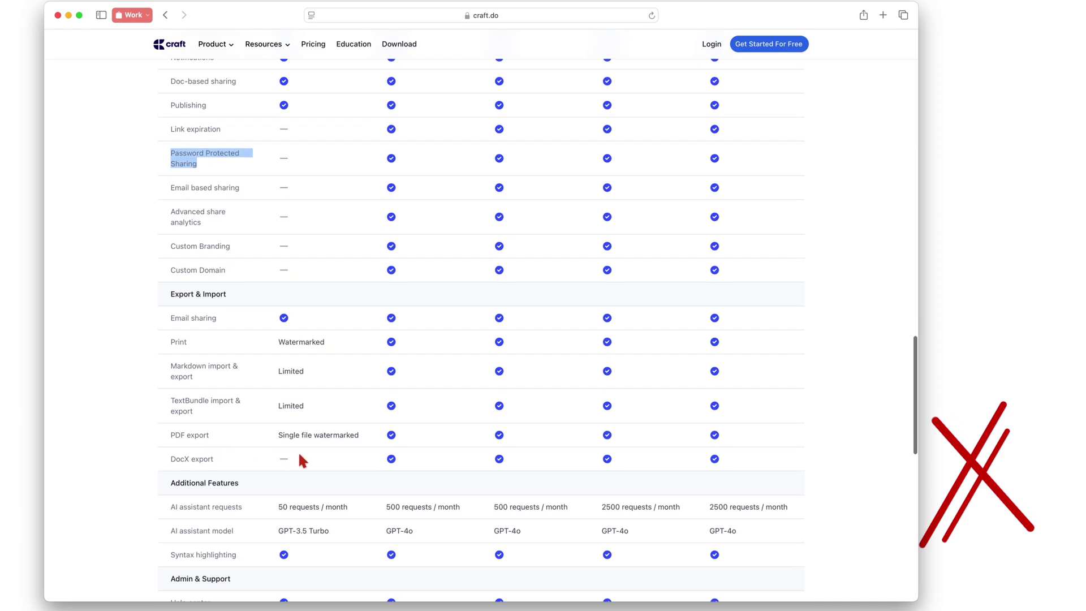
scroll(299, 455, down, 3)
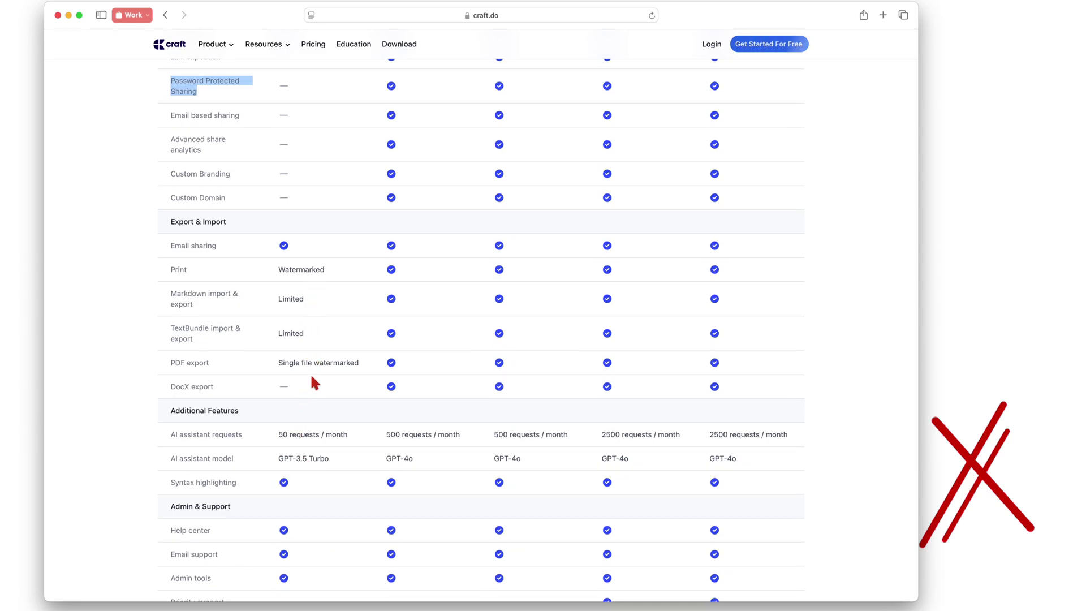
scroll(312, 377, down, 4)
scroll(314, 383, up, 10)
scroll(315, 380, up, 9)
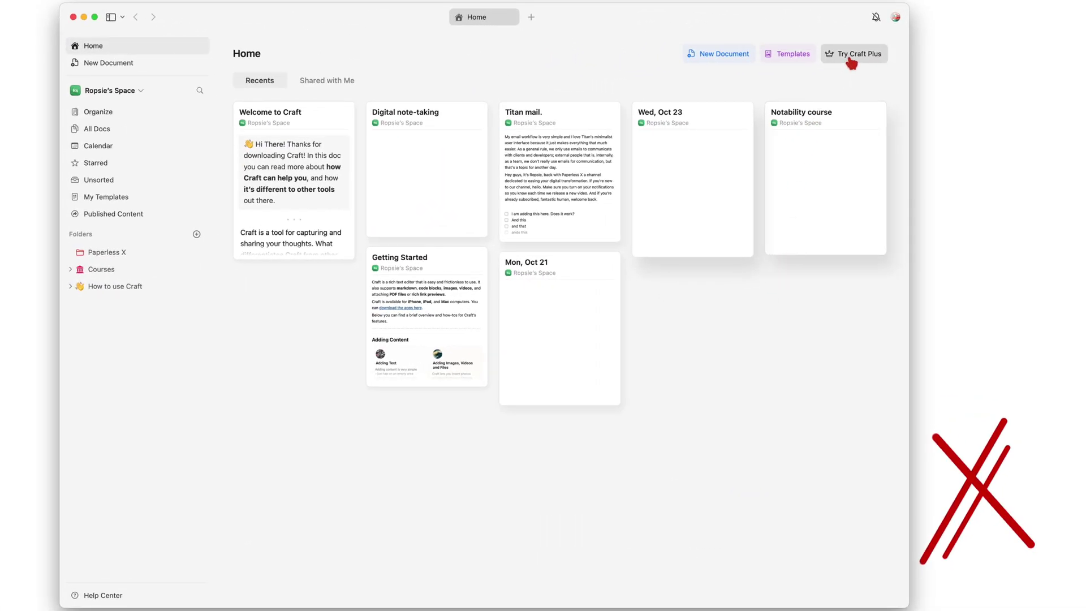
Step: Bring up the Try Craft Plus offer with its 14-day trial at $95.99 billed annually
click(851, 64)
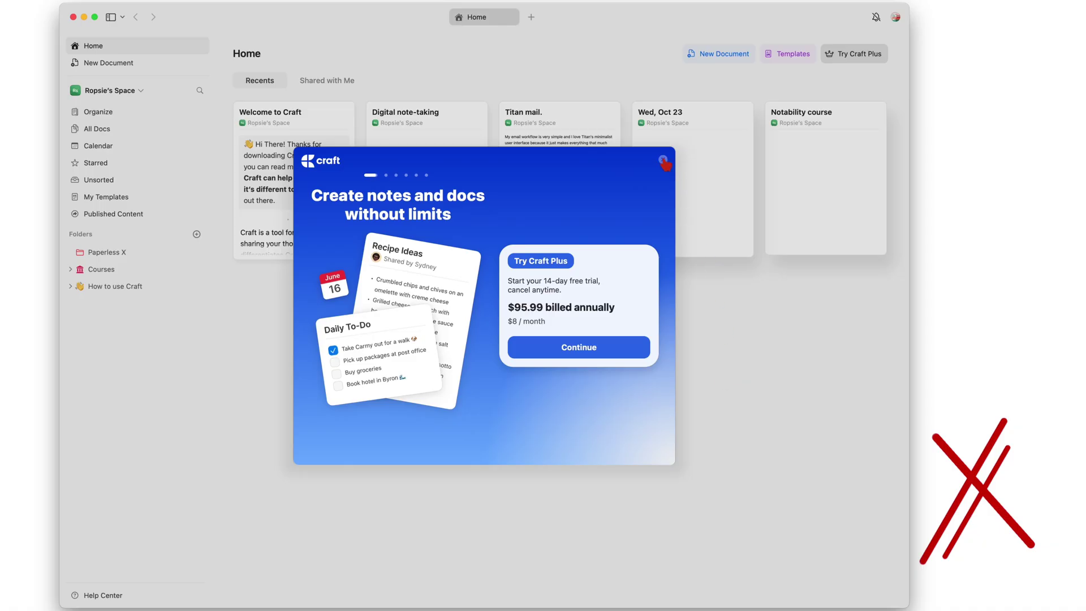
Step: Dismiss the Plus offer and browse the Paperless X, Courses and How to use Craft folders
click(663, 160)
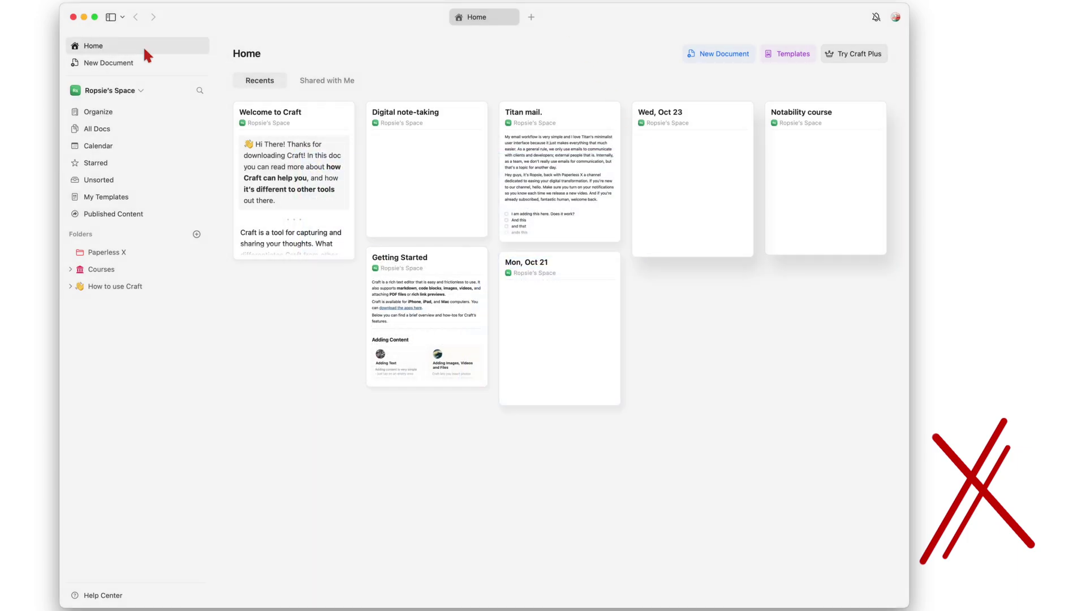
click(114, 17)
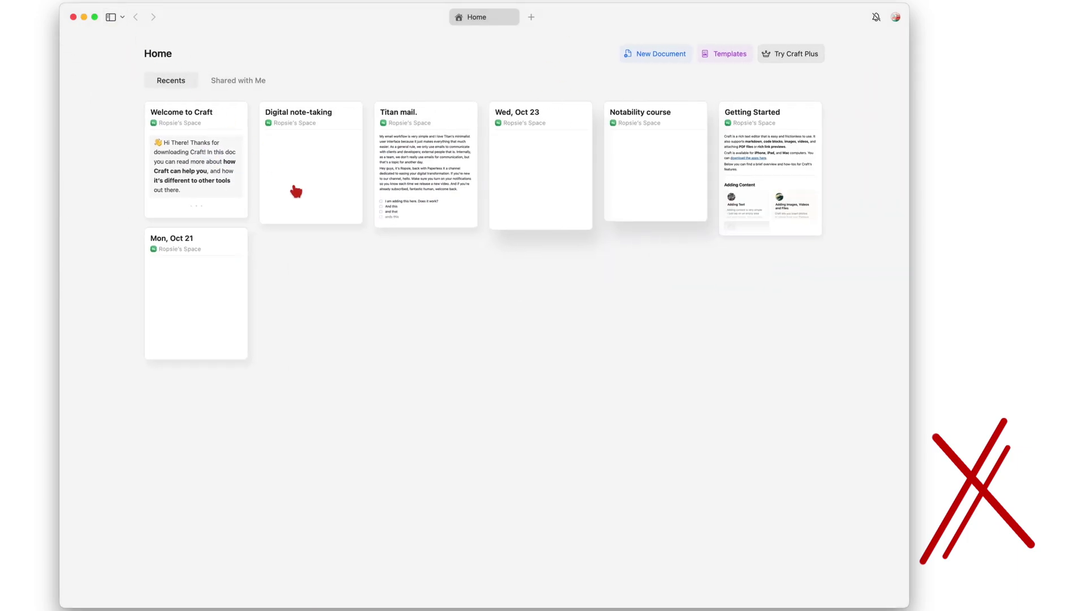
click(112, 17)
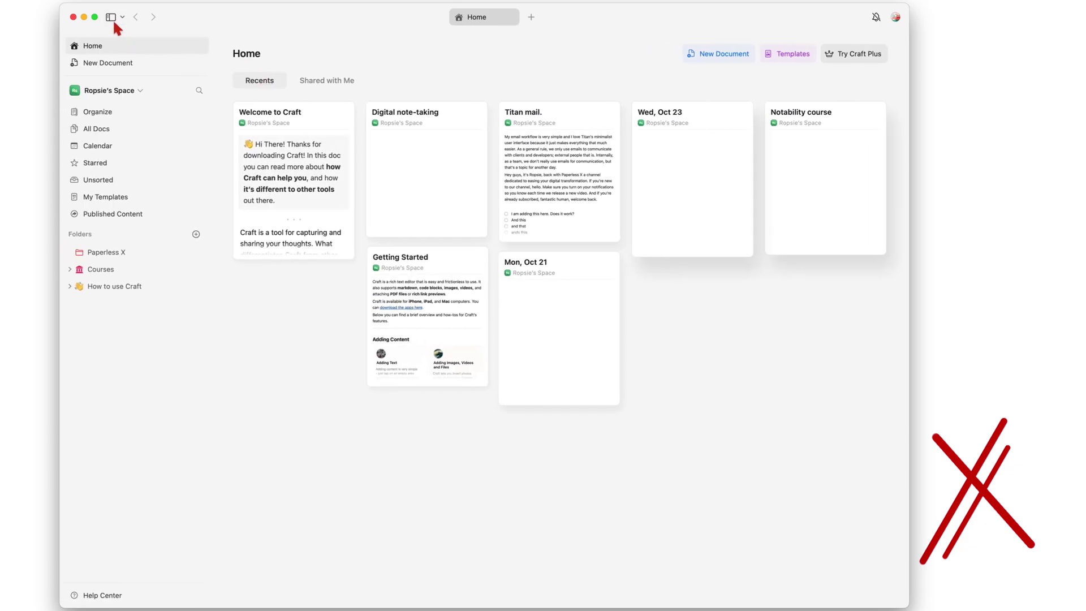
click(121, 253)
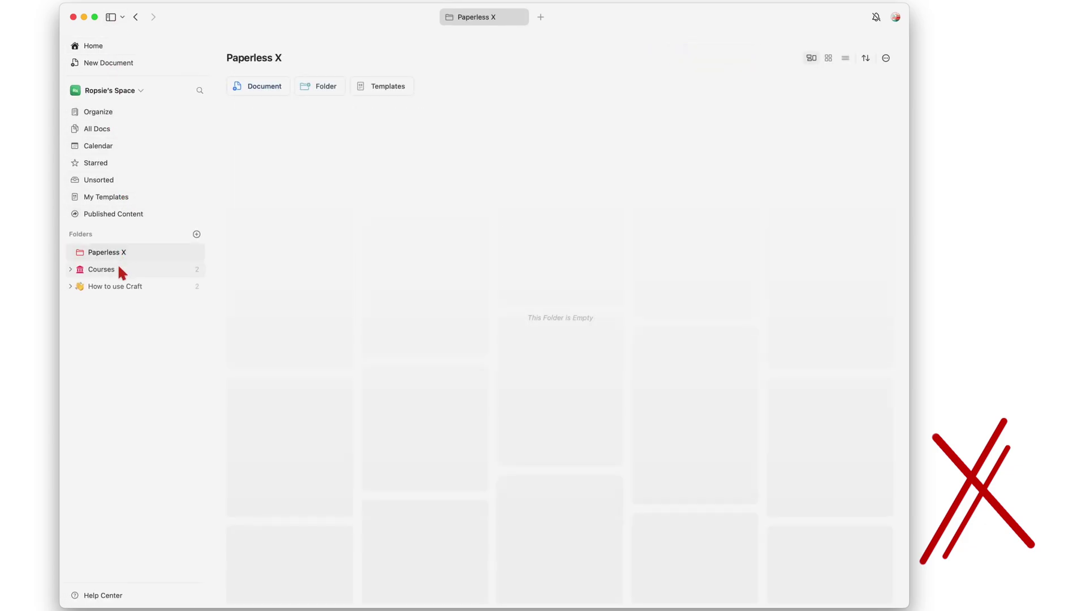
click(119, 266)
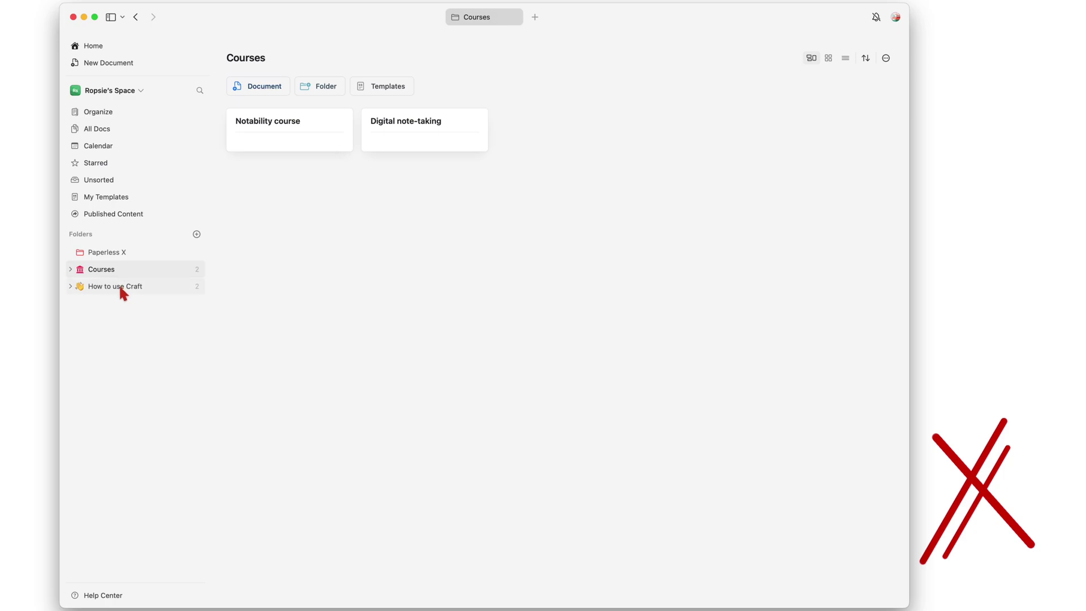
click(120, 288)
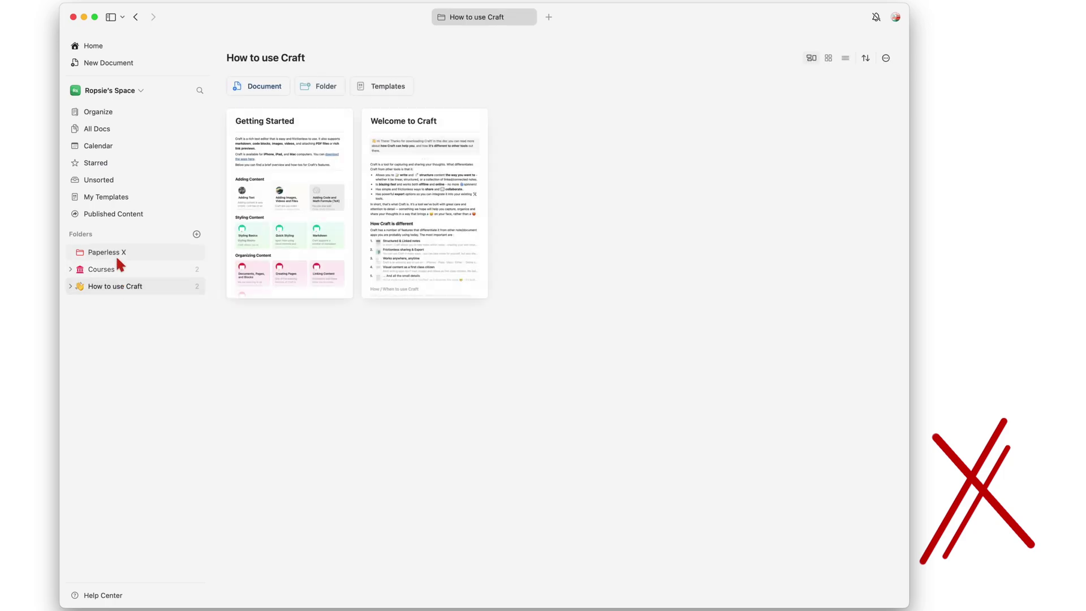
Step: Show the Organize overview with the sidebar hidden and bring up the Quick Open list
click(106, 115)
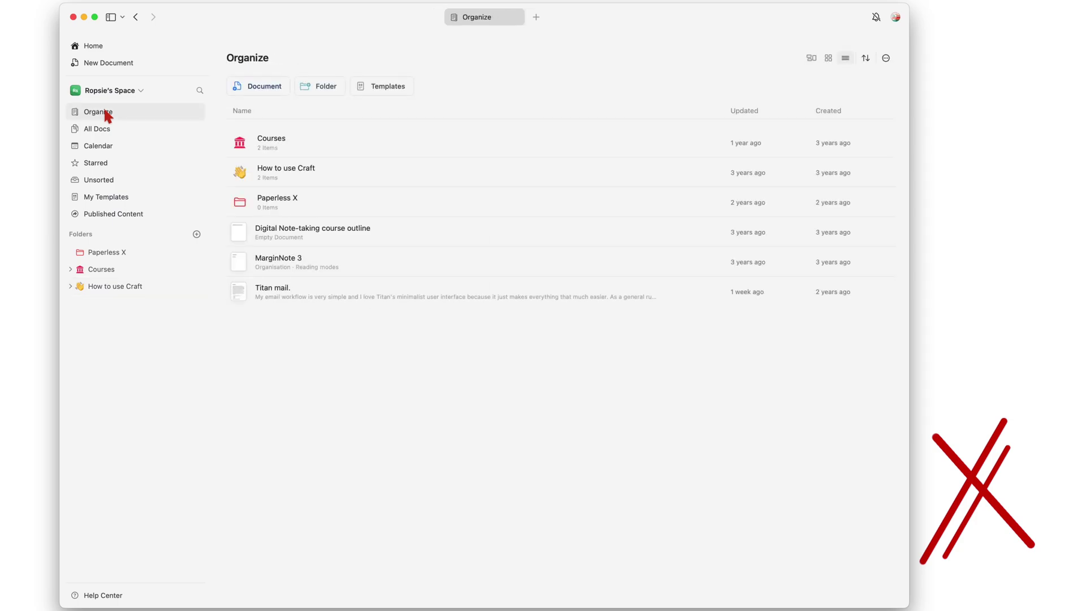
click(112, 20)
click(475, 18)
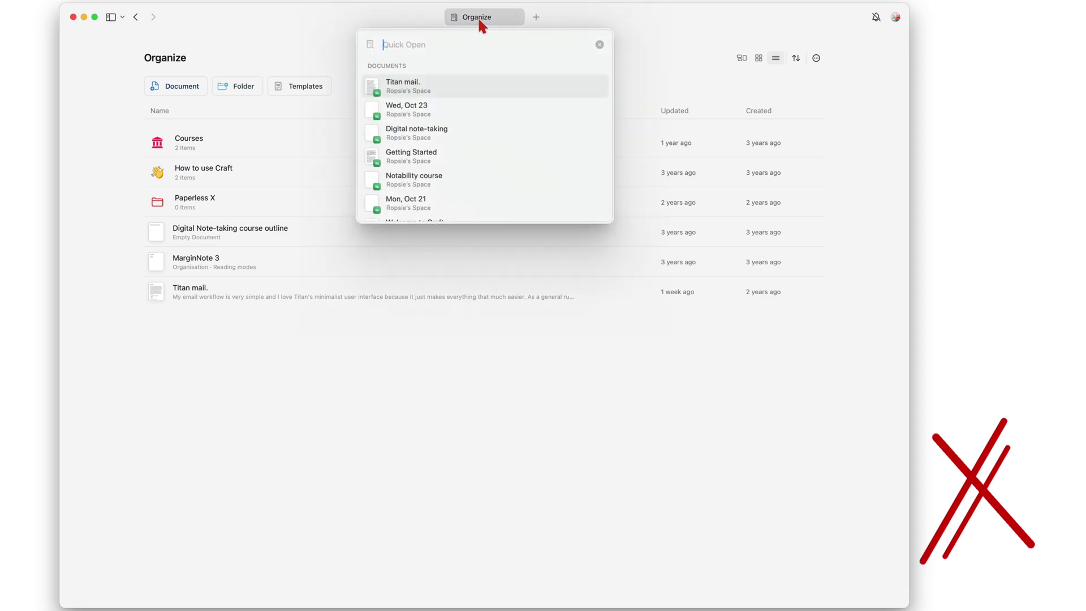
scroll(427, 161, down, 3)
scroll(429, 175, up, 2)
Step: Open Getting Started and view the Aa, Page Style, Page Info and ⌘ panels, returning to +
click(430, 181)
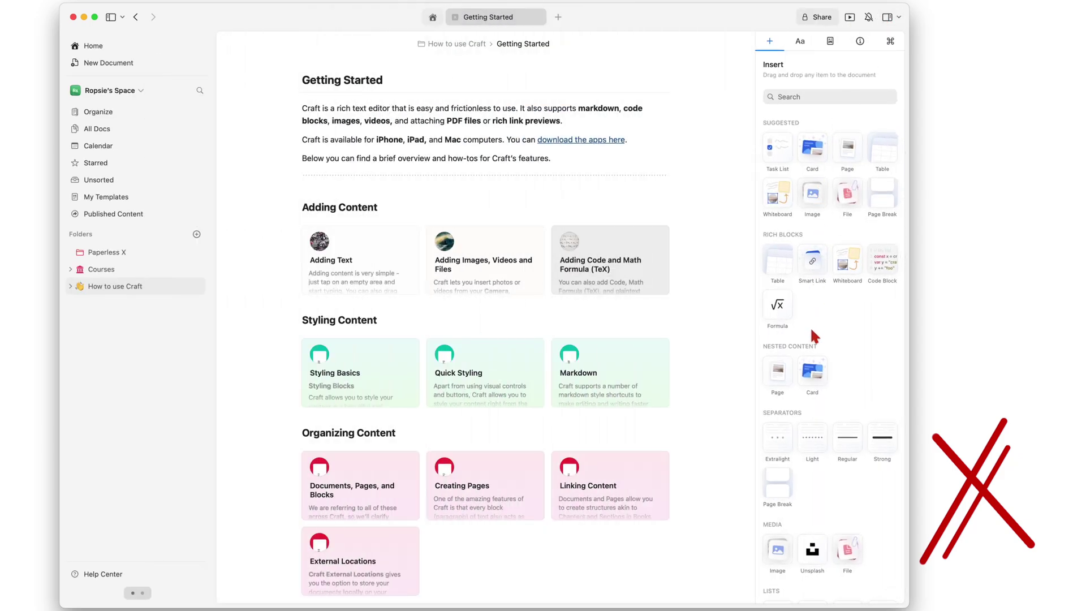
scroll(813, 334, down, 5)
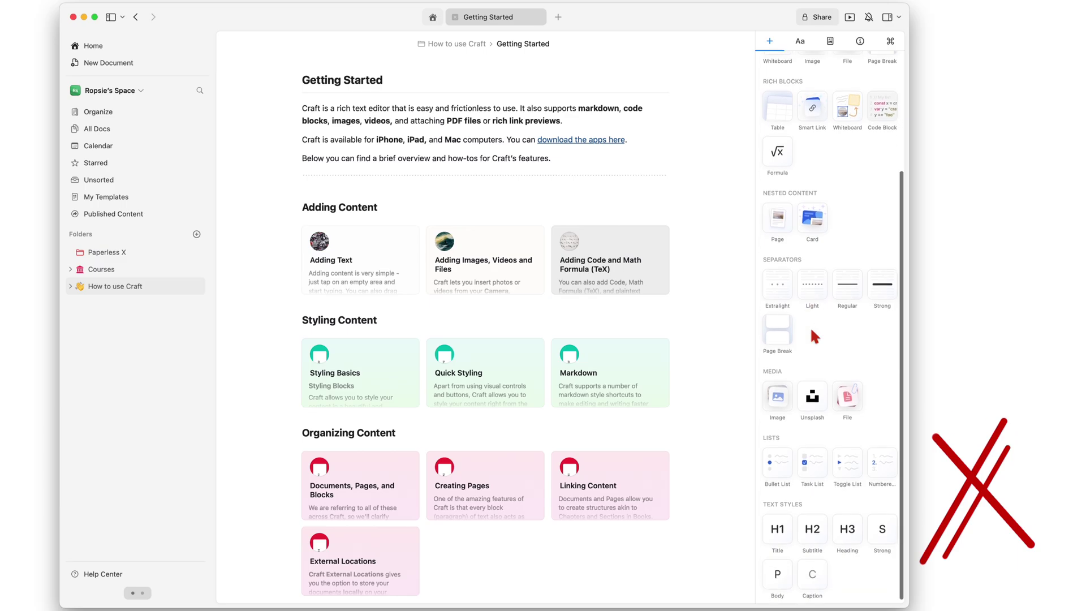
scroll(810, 327, up, 5)
click(811, 44)
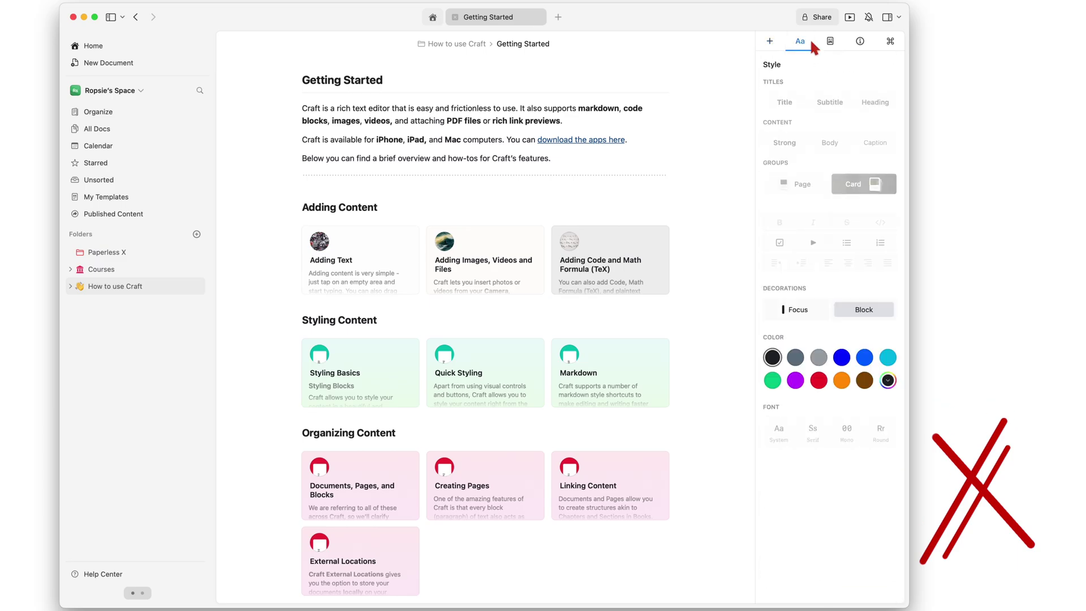
click(835, 43)
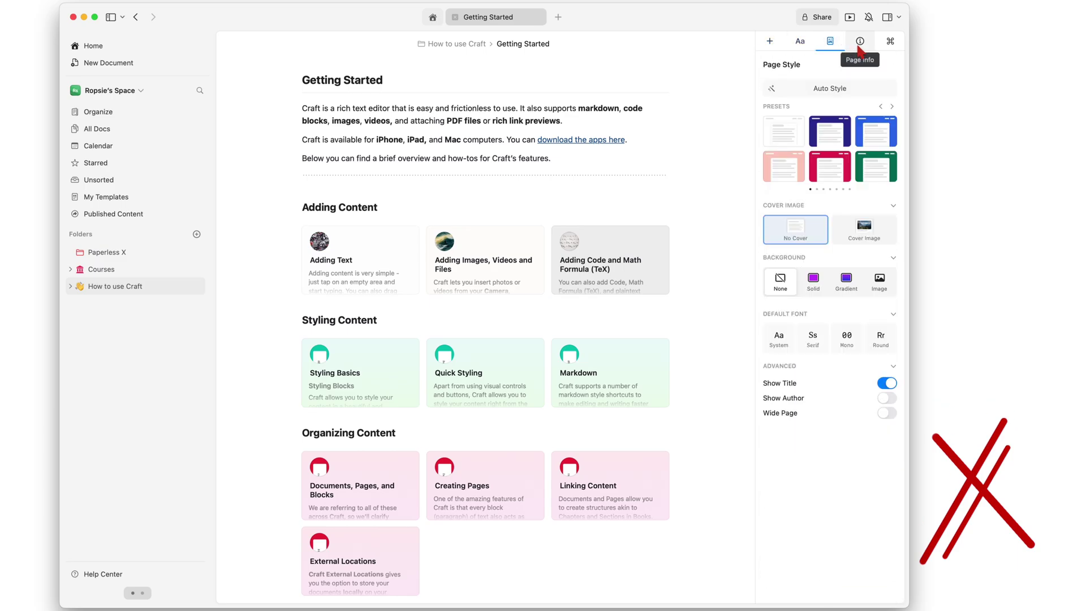
click(859, 44)
click(890, 45)
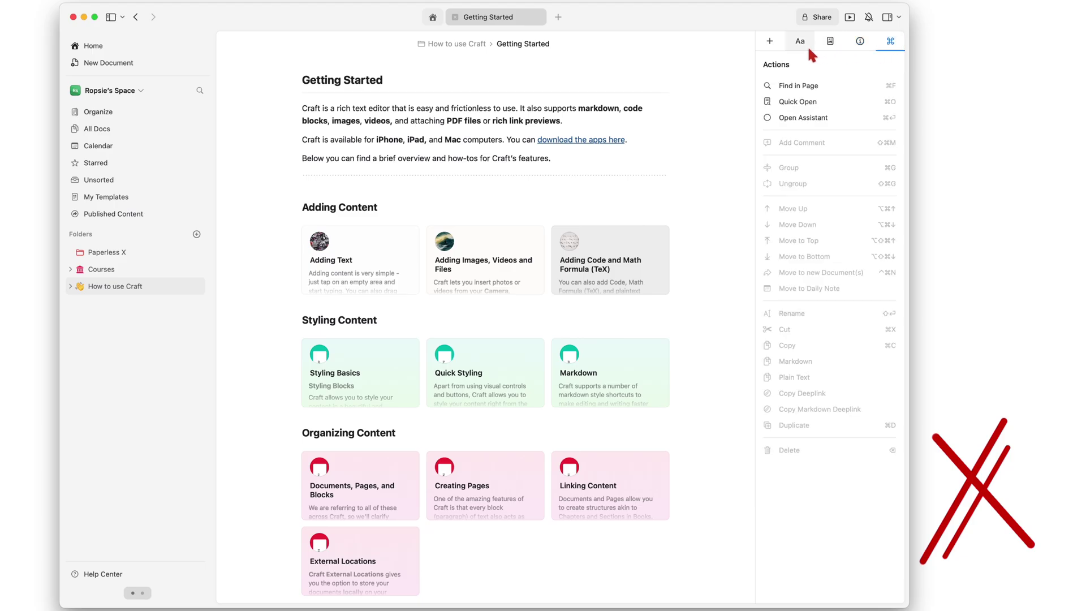
click(779, 54)
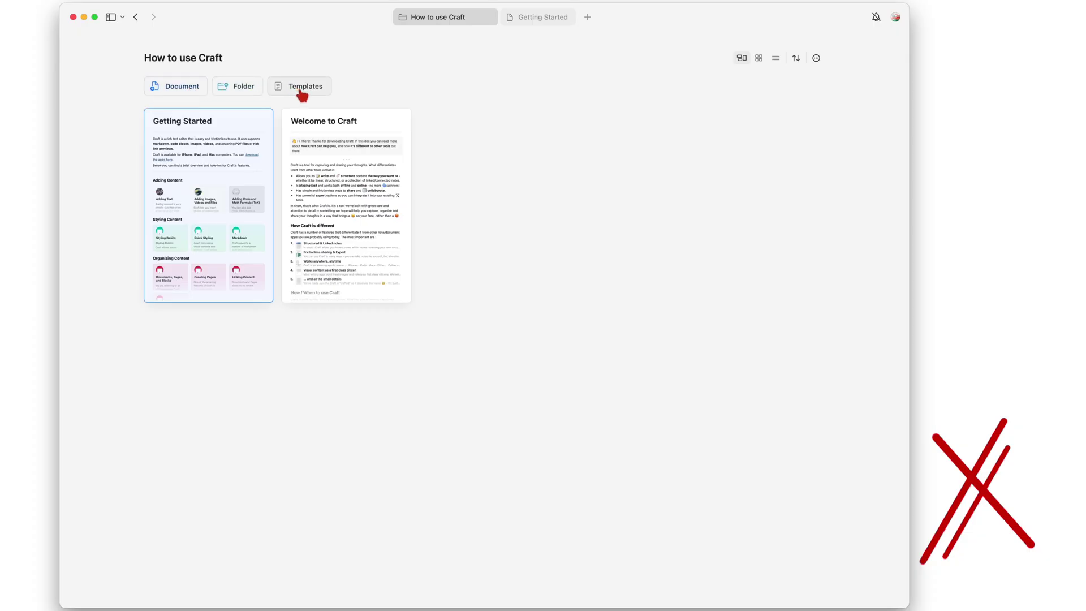
Step: Browse the gallery of available document templates
click(298, 89)
scroll(427, 334, down, 3)
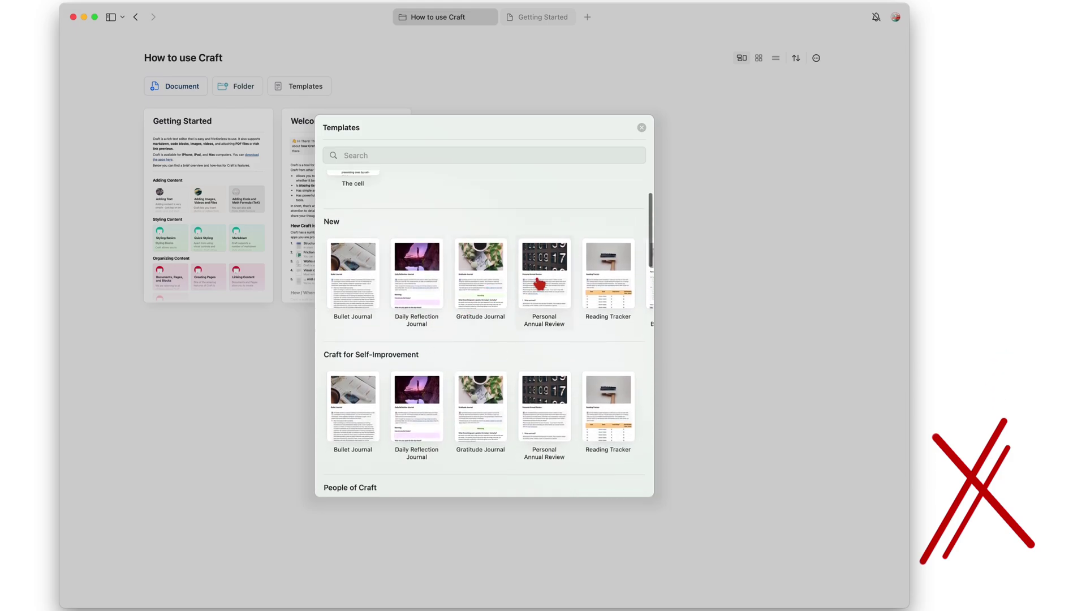
scroll(538, 284, right, 5)
scroll(539, 284, right, 6)
scroll(539, 284, right, 4)
scroll(543, 317, down, 6)
scroll(564, 274, up, 1)
Step: Preview the Online Course Template and scroll through its sections
click(564, 260)
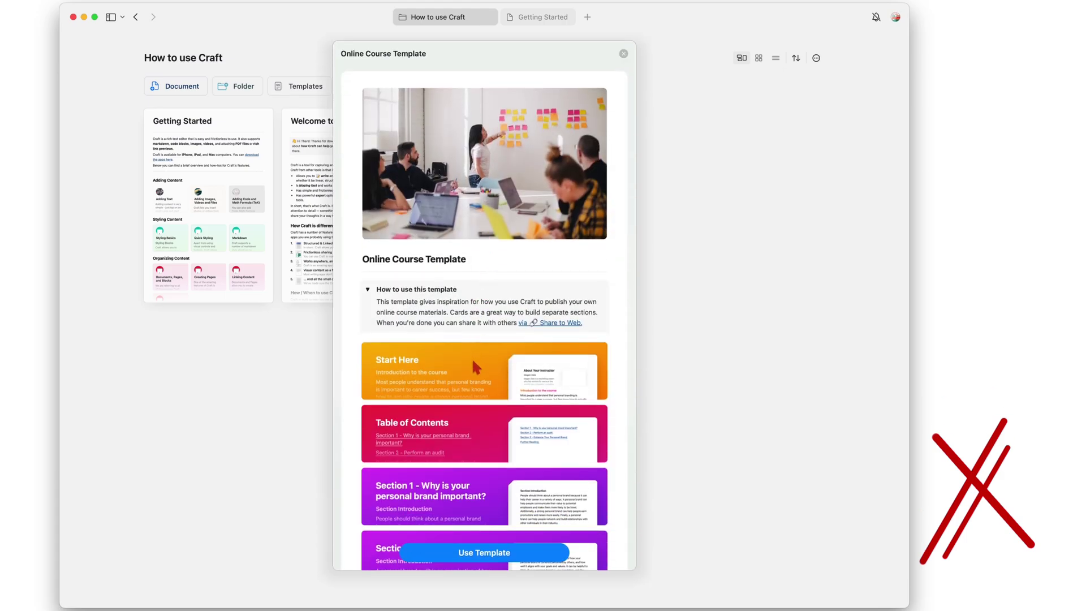
scroll(473, 364, down, 6)
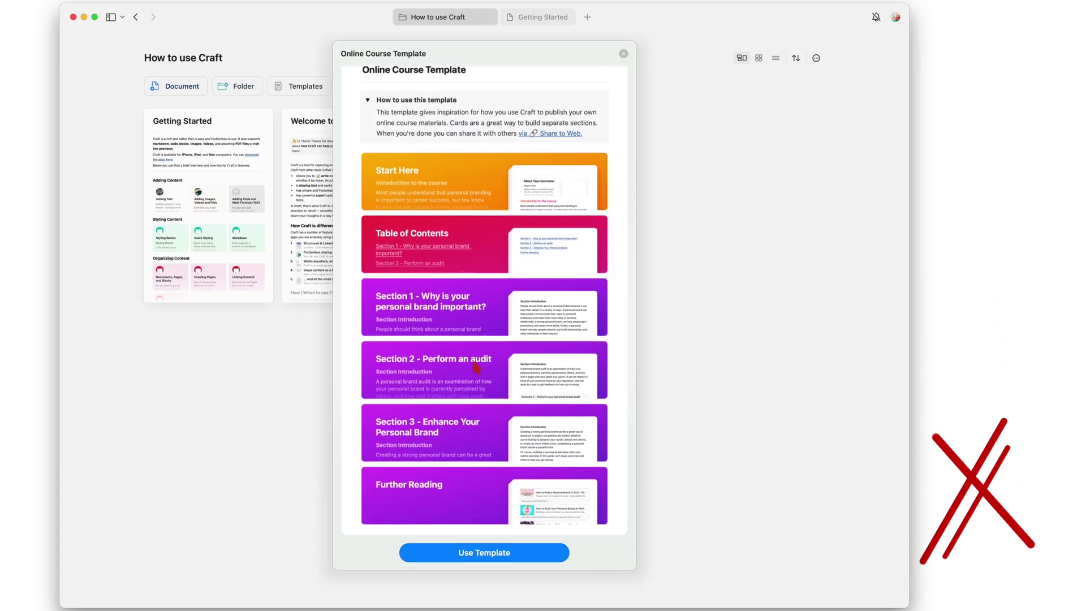
scroll(472, 362, up, 8)
scroll(484, 326, down, 5)
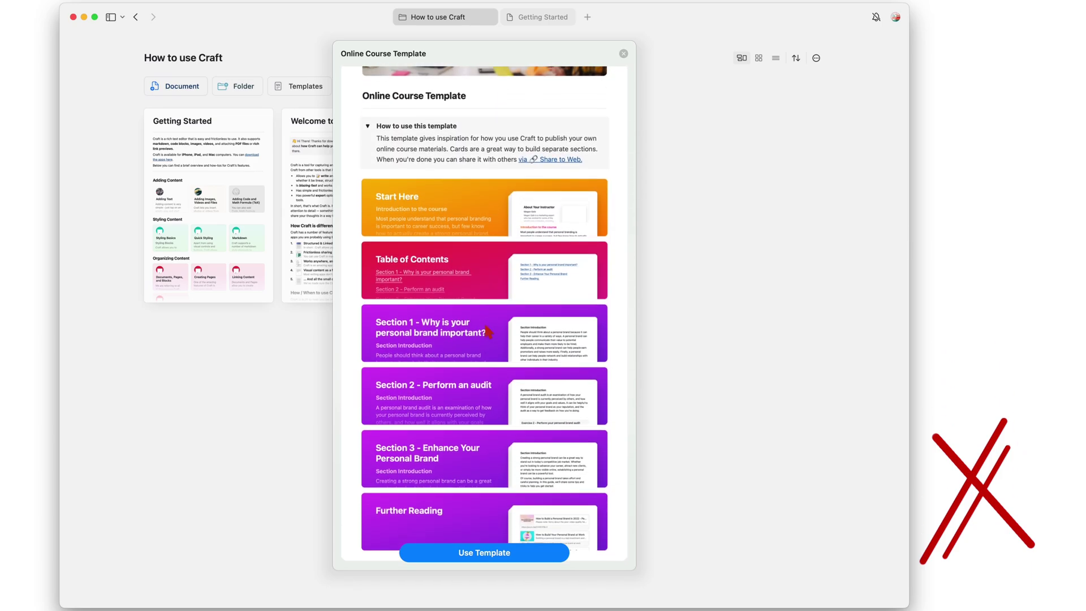
scroll(487, 332, down, 1)
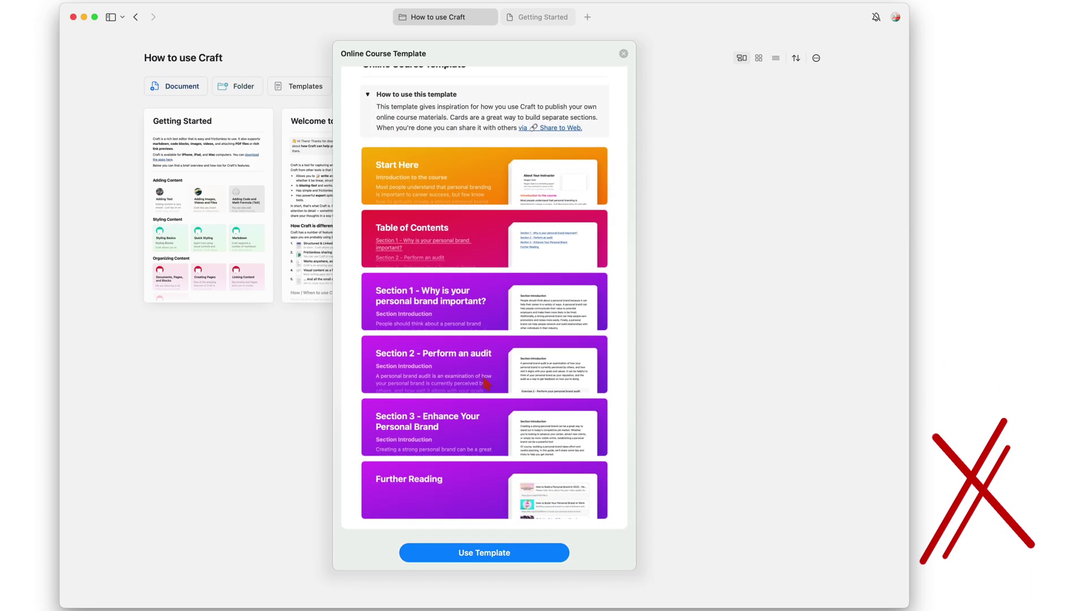
Step: Create a document from the Online Course Template, then preview and close Subscription Tracker
click(486, 554)
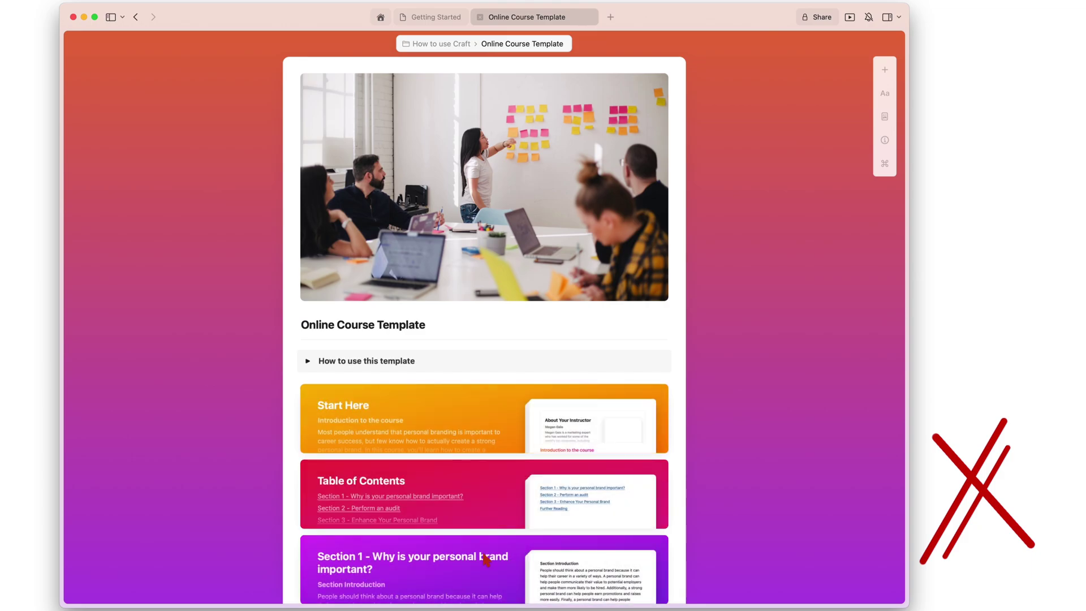
scroll(485, 560, down, 10)
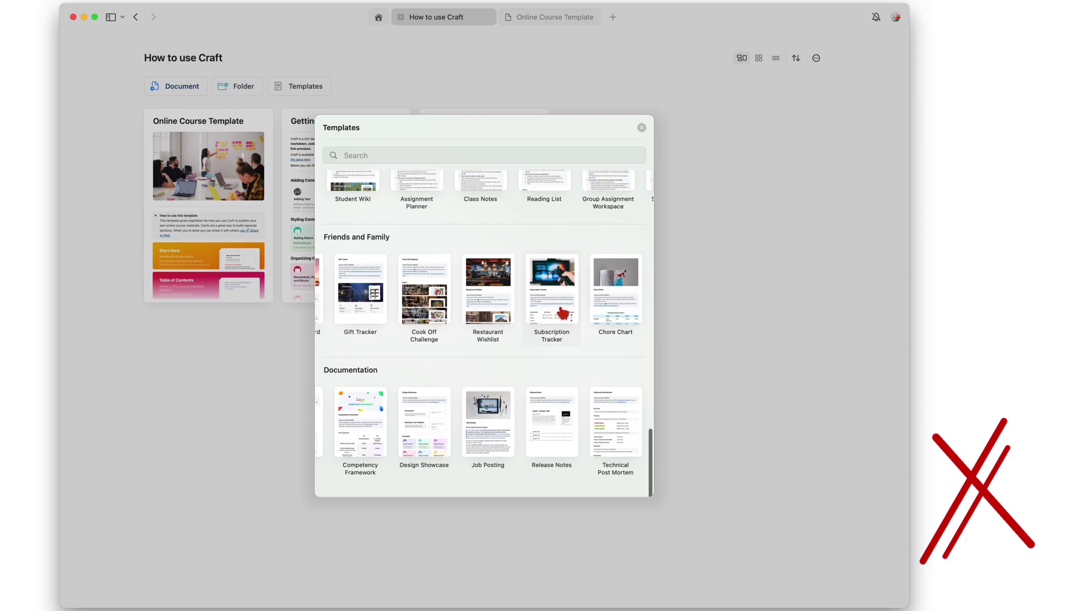
click(561, 311)
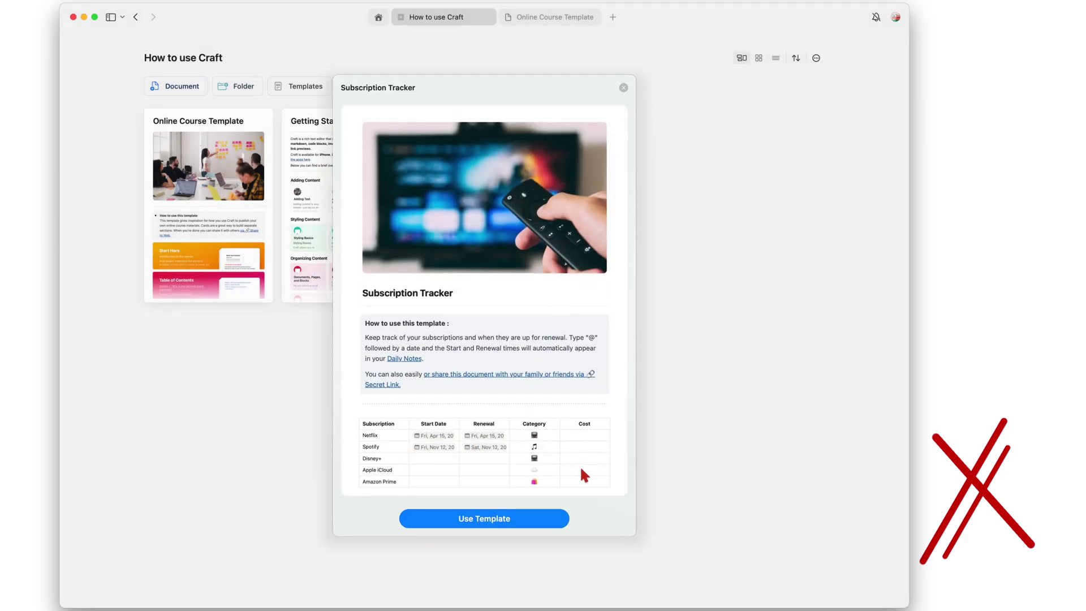
click(624, 88)
Step: Search templates for 'jo' and create a Daily Reflection Journal document
scroll(491, 213, down, 5)
text(f)
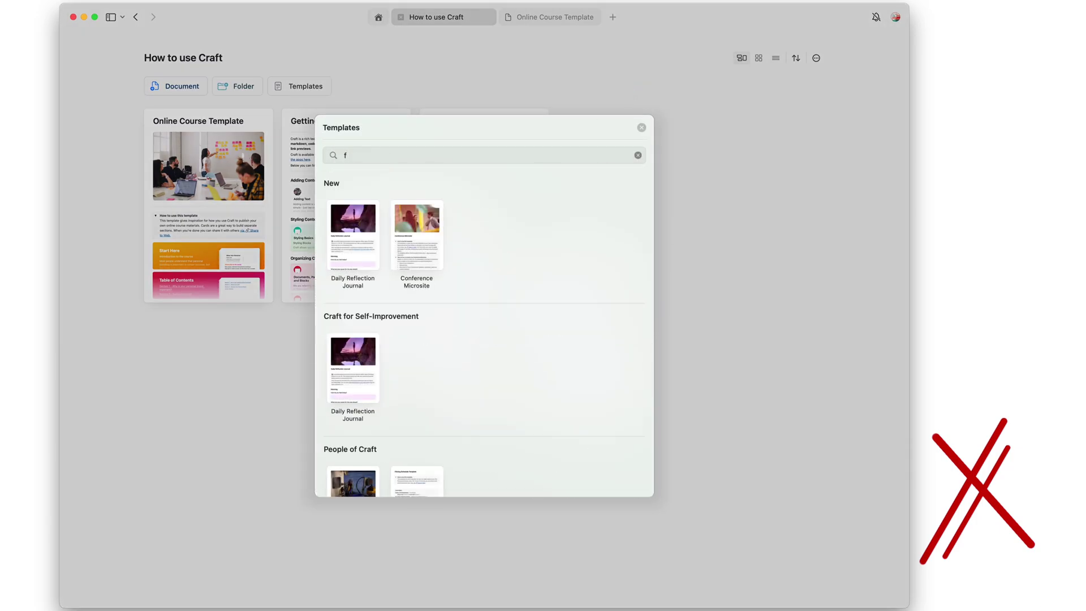
key(BackSpace)
text(jo)
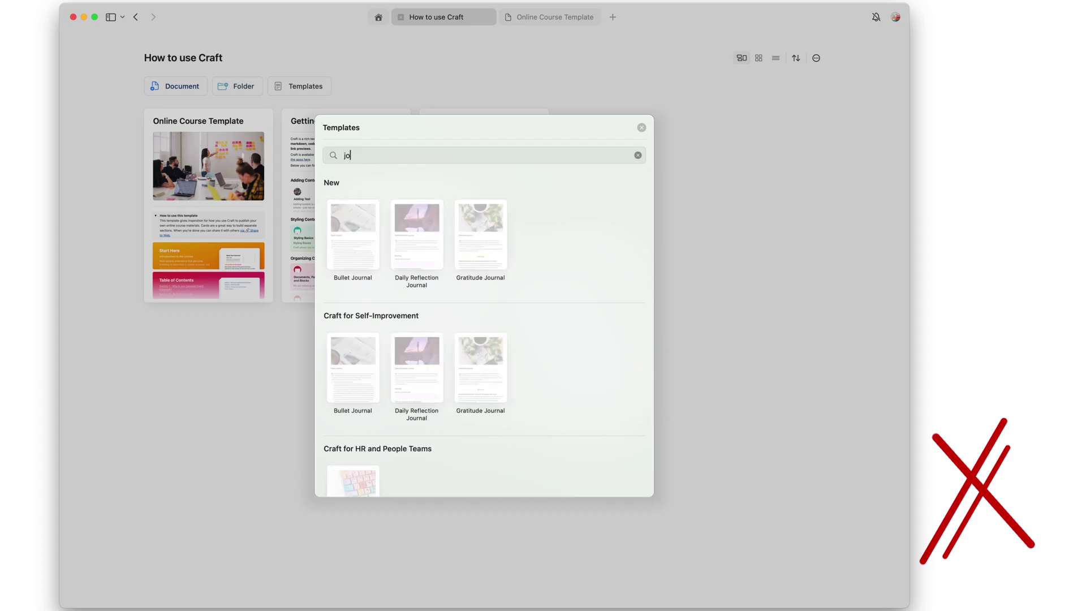
click(416, 235)
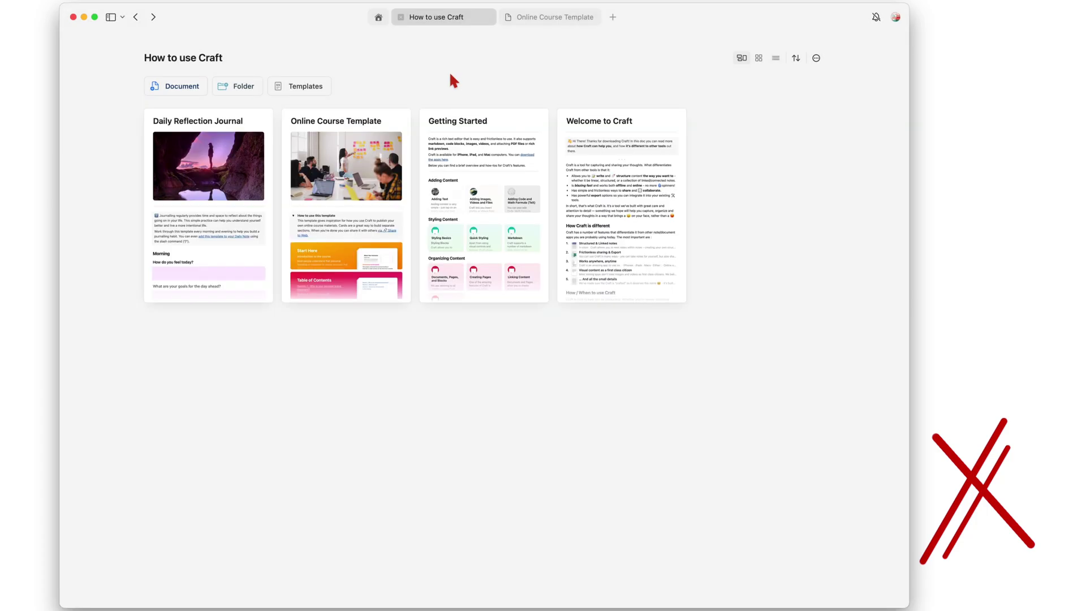
Step: Create a blank document titled 'Craft Review for 2024' with a line of body text
click(181, 88)
text(Craft Review for)
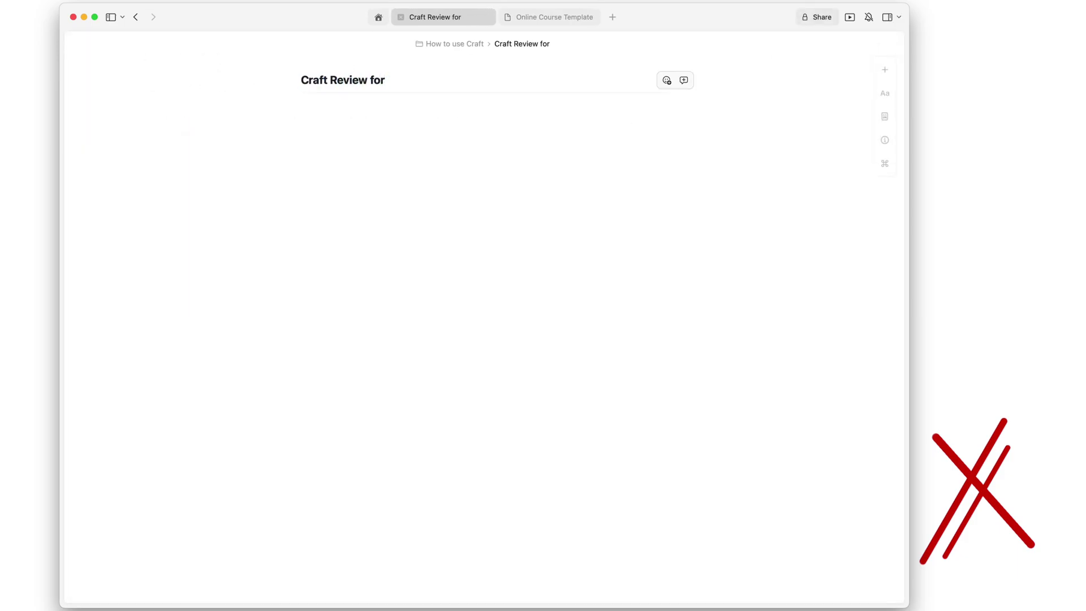
text( 2024)
key(Return)
text(You)
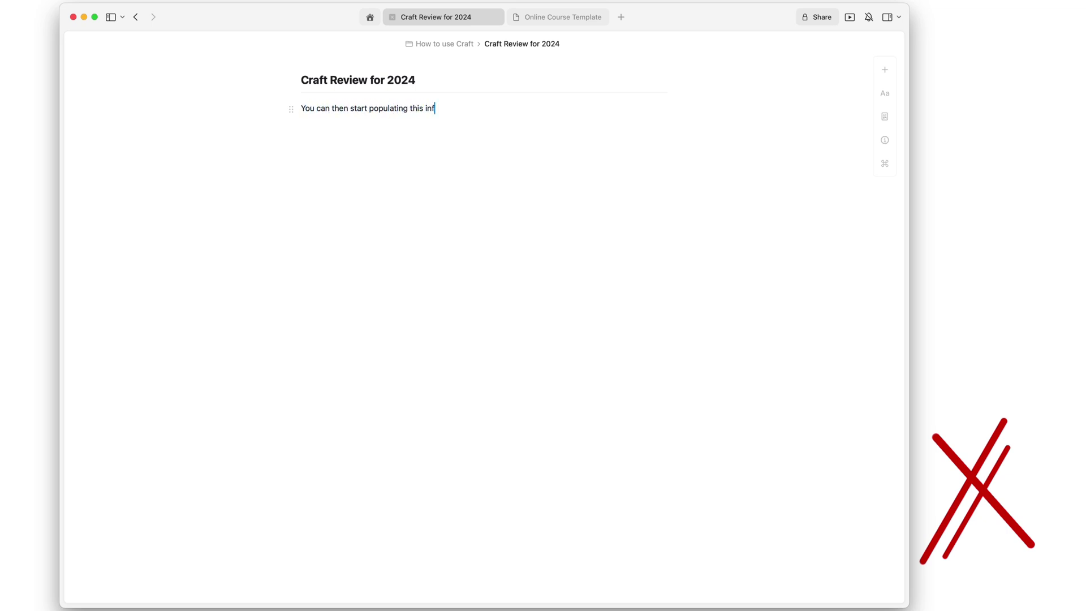
text(with some)
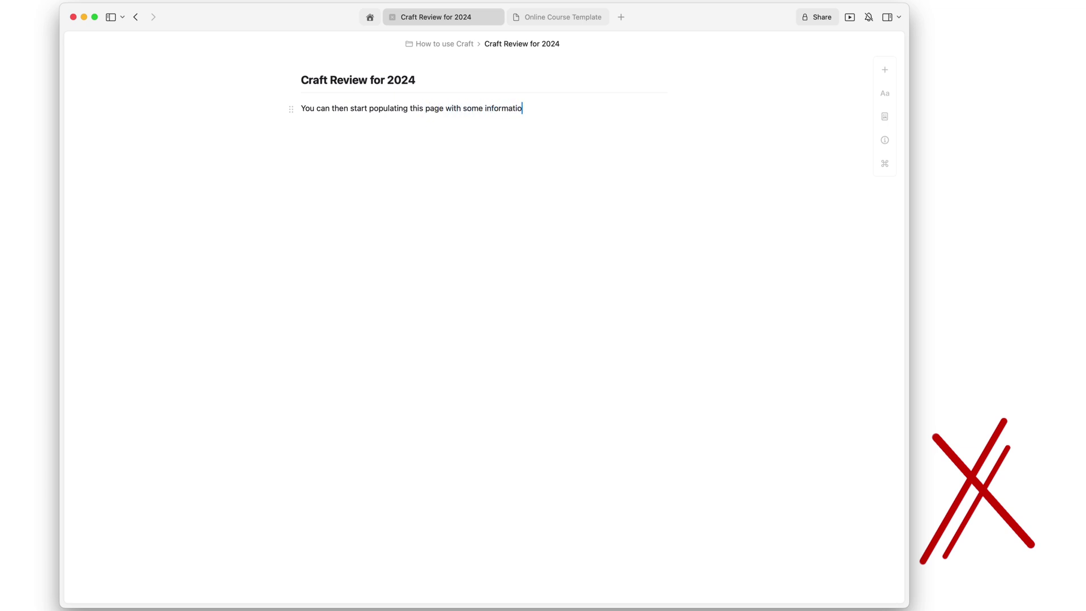
click(390, 111)
Step: Zoom the page text in with ⌘+ and back out with ⌘−
key(BackSpace)
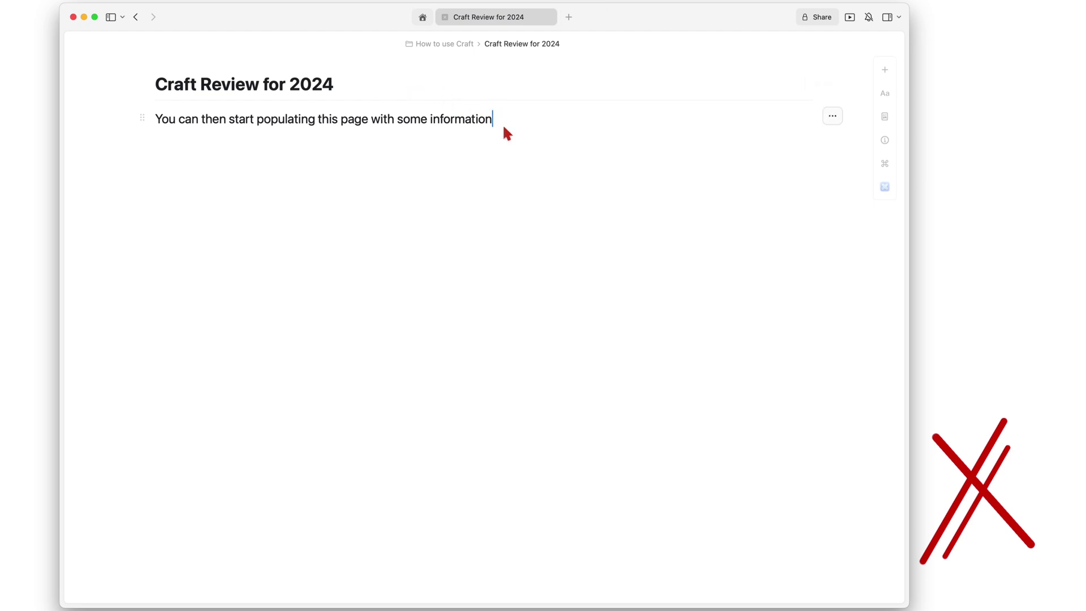
key(super+equal)
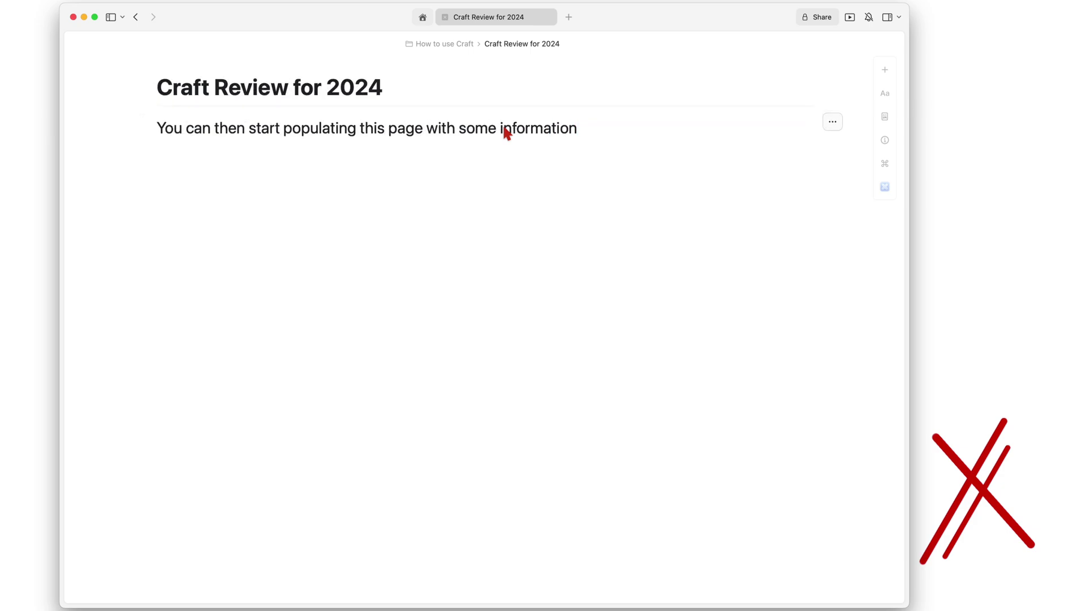
key(super+minus)
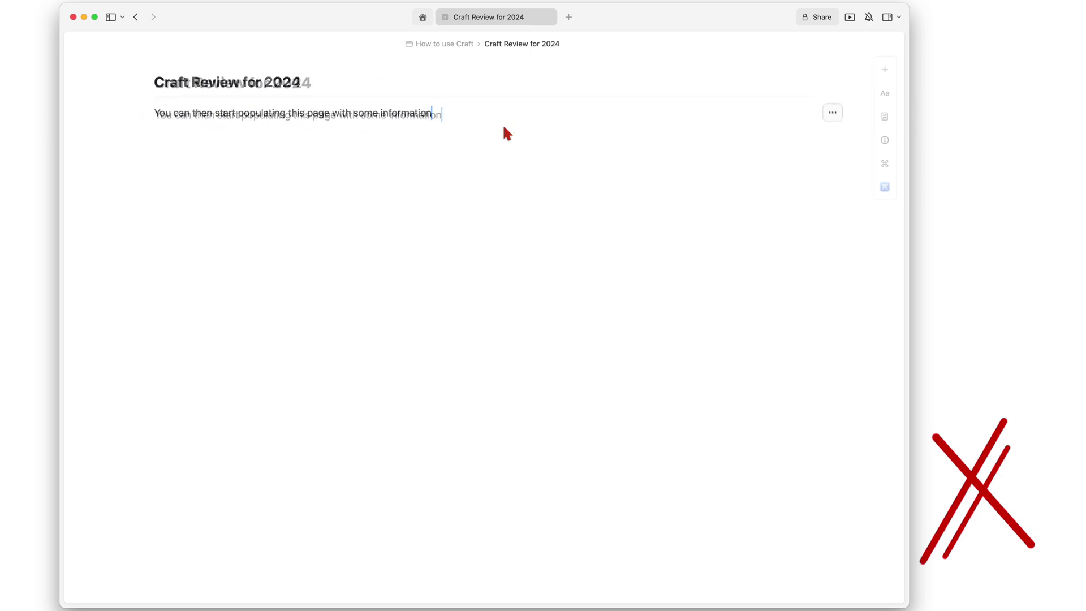
key(super+minus)
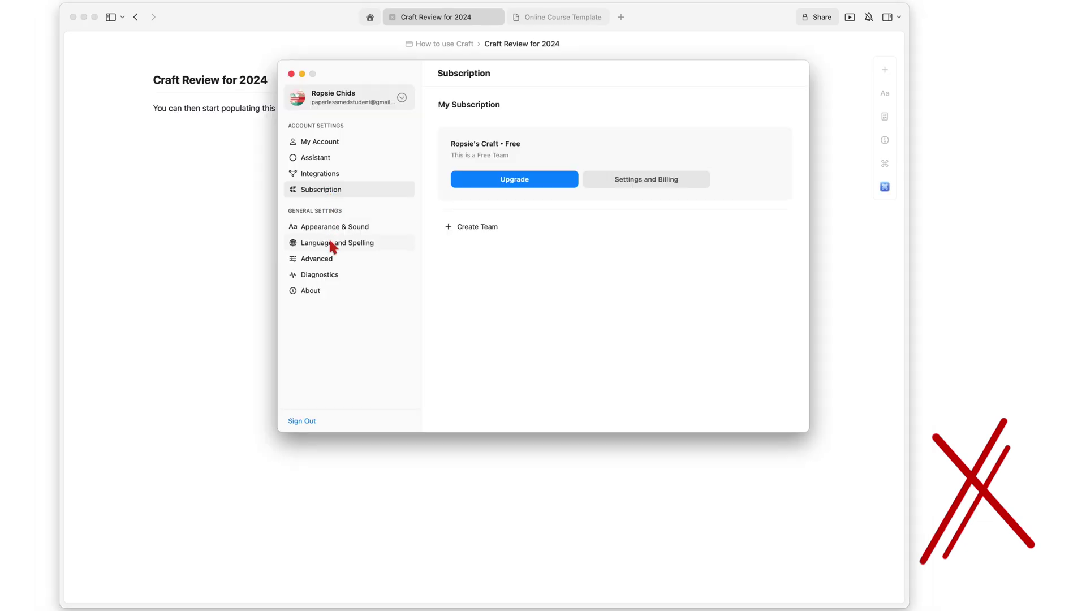
Step: Look through the Language and Spelling, Advanced and Diagnostics settings, then close Settings
click(332, 244)
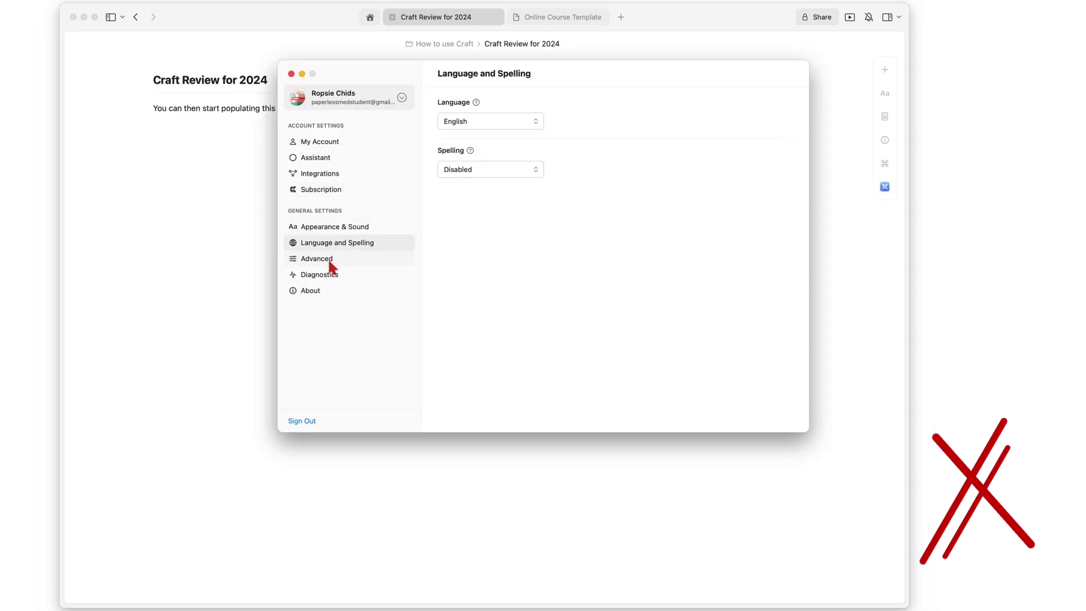
click(332, 266)
click(320, 277)
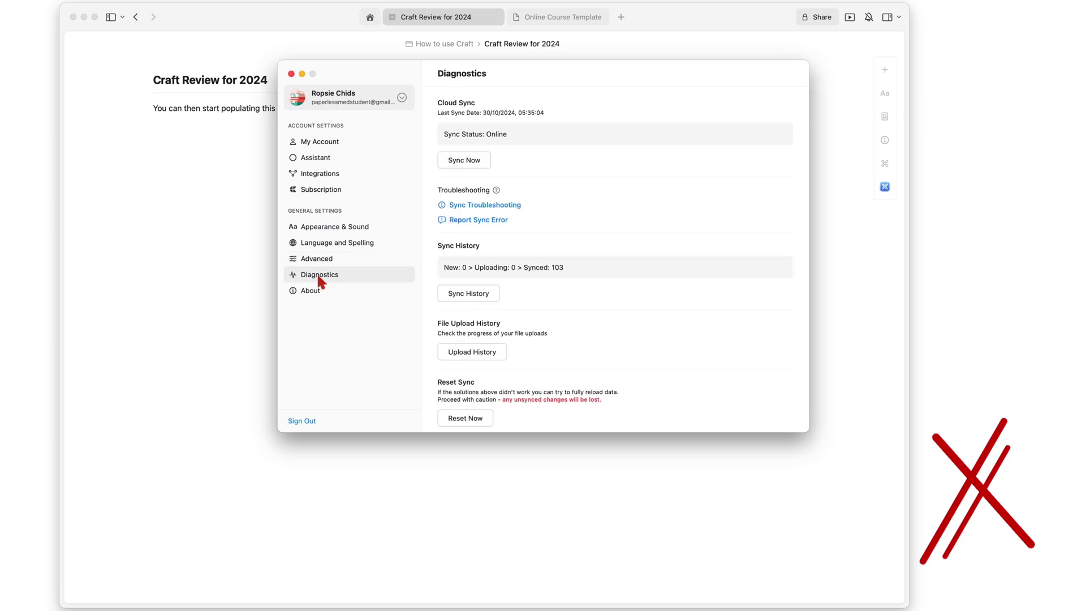
scroll(451, 308, down, 2)
scroll(451, 307, up, 2)
click(292, 74)
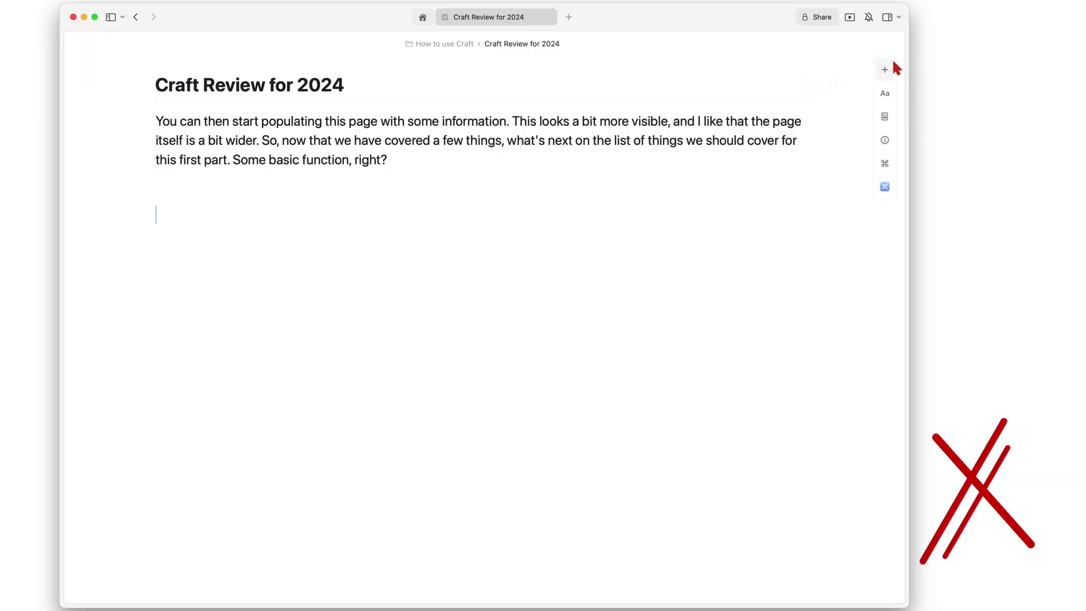
Step: Insert a Title-style heading block reading 'Types of headings'
click(885, 68)
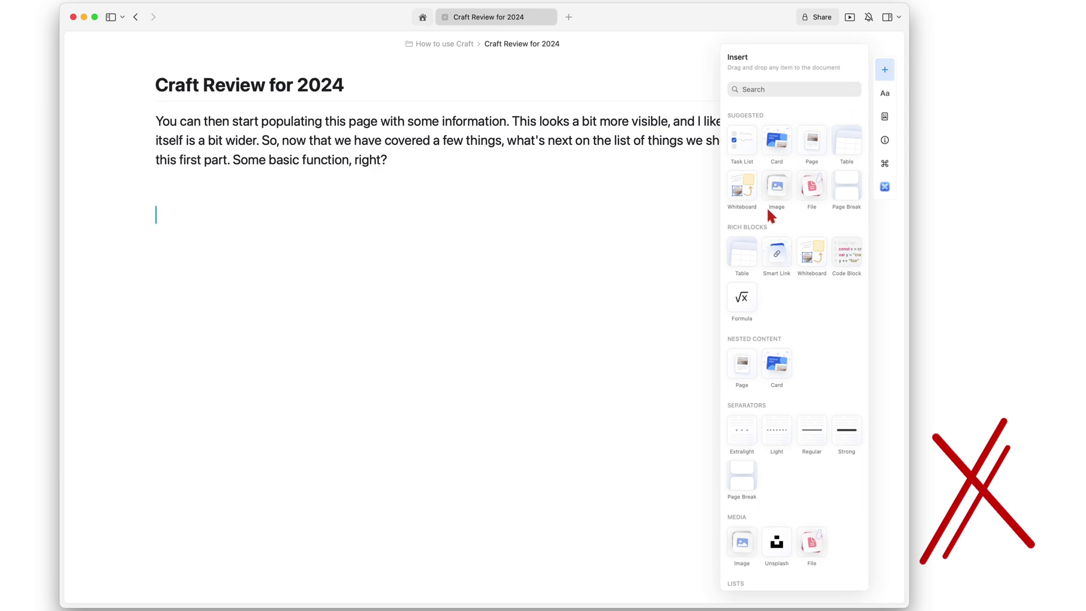
scroll(769, 426, down, 5)
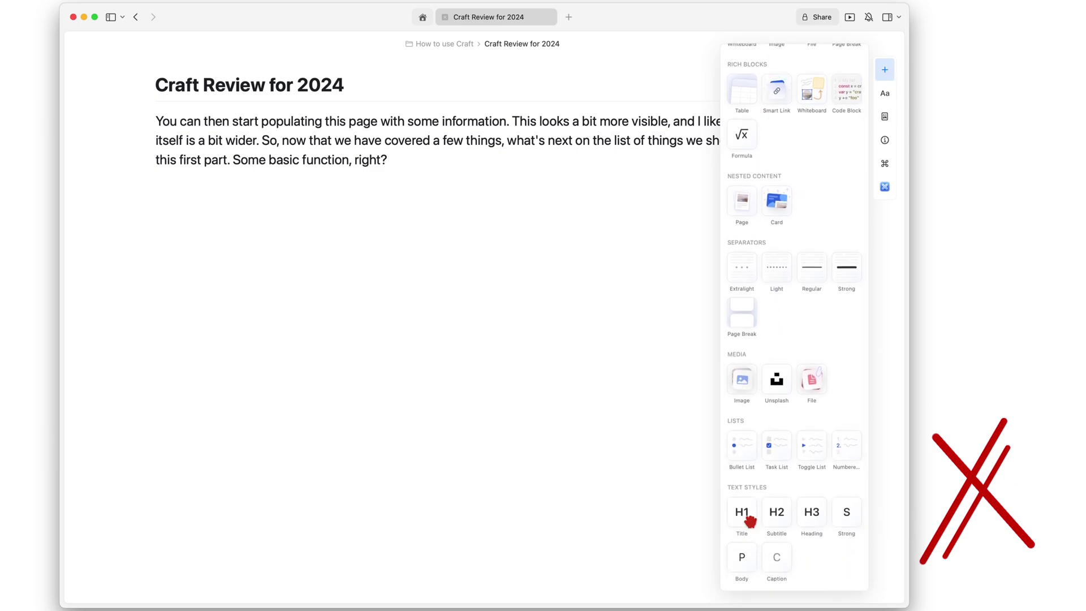
click(742, 514)
text(Types of headings)
key(Return)
Step: Add a 'Title or H1' line and style it as a Title heading
text(Title/H)
key(BackSpace)
key(BackSpace)
text(or H1)
drag(208, 256, 150, 257)
key(super+1)
Step: Add 'Subheading or H2' as a subheading and 'Heading or H3' as an H3 heading
key(Return)
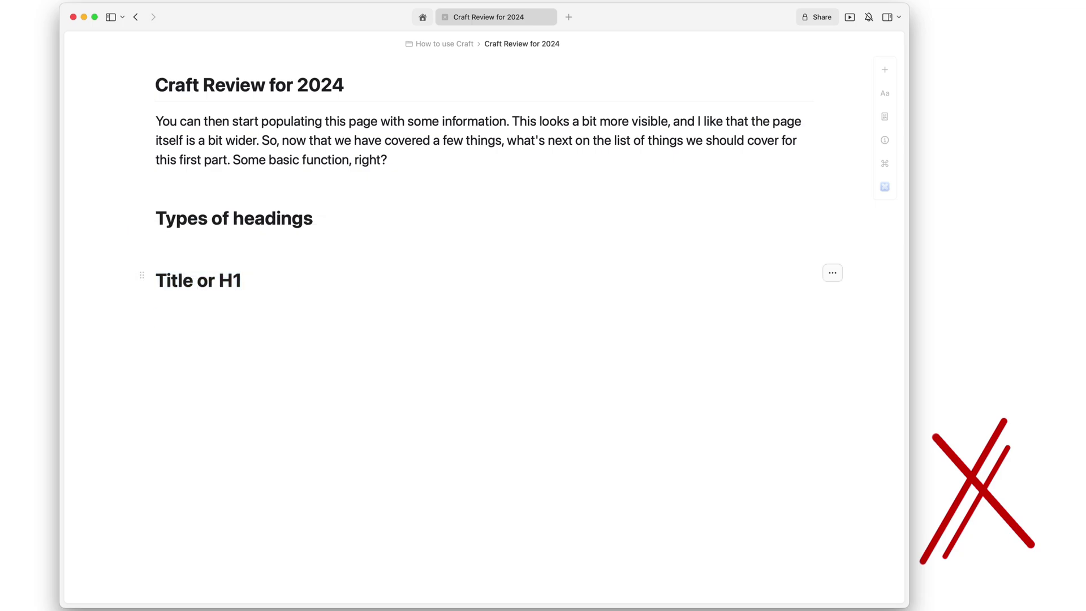
text(Subheading or H2)
drag(260, 319, 159, 326)
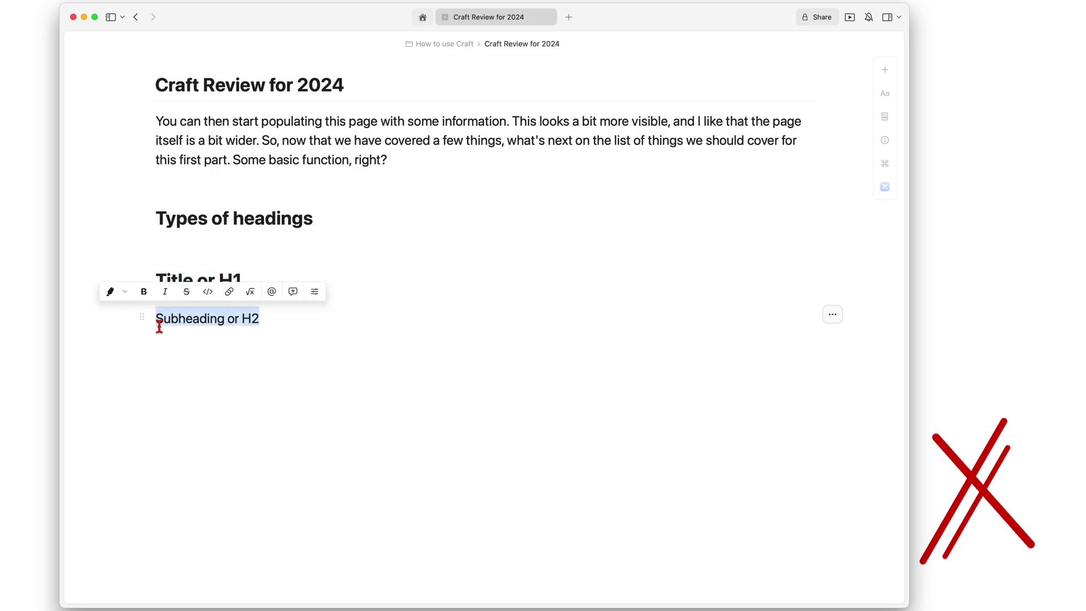
key(super+2)
key(Return)
text(Heading)
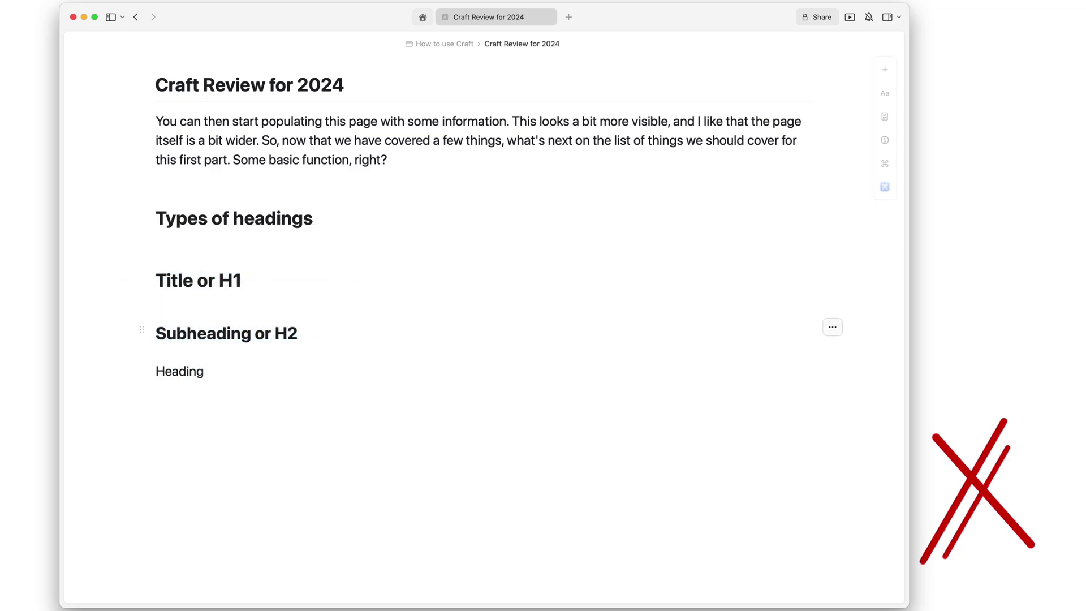
text( or H3)
drag(243, 374, 157, 376)
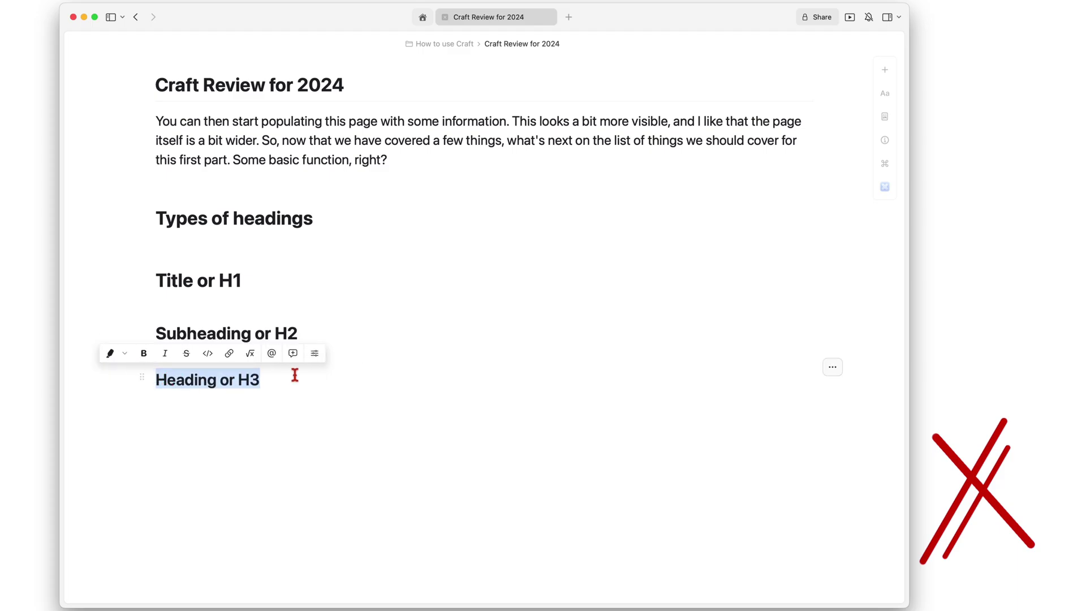
key(super+3)
scroll(322, 386, down, 4)
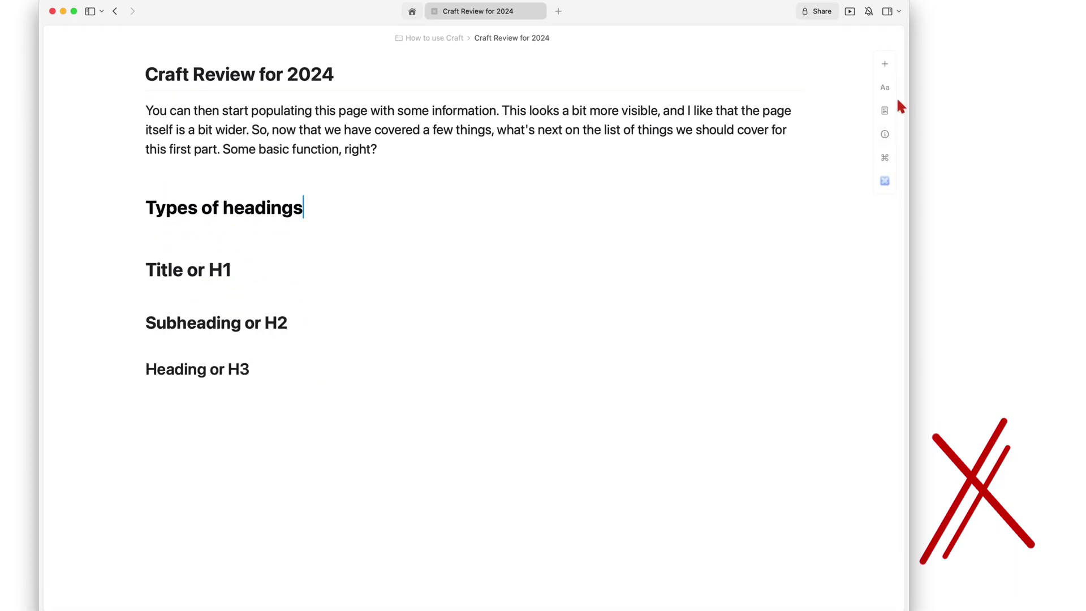
Step: From the Aa Style panel, colour the four headings brown, red, blue and purple in order
click(885, 88)
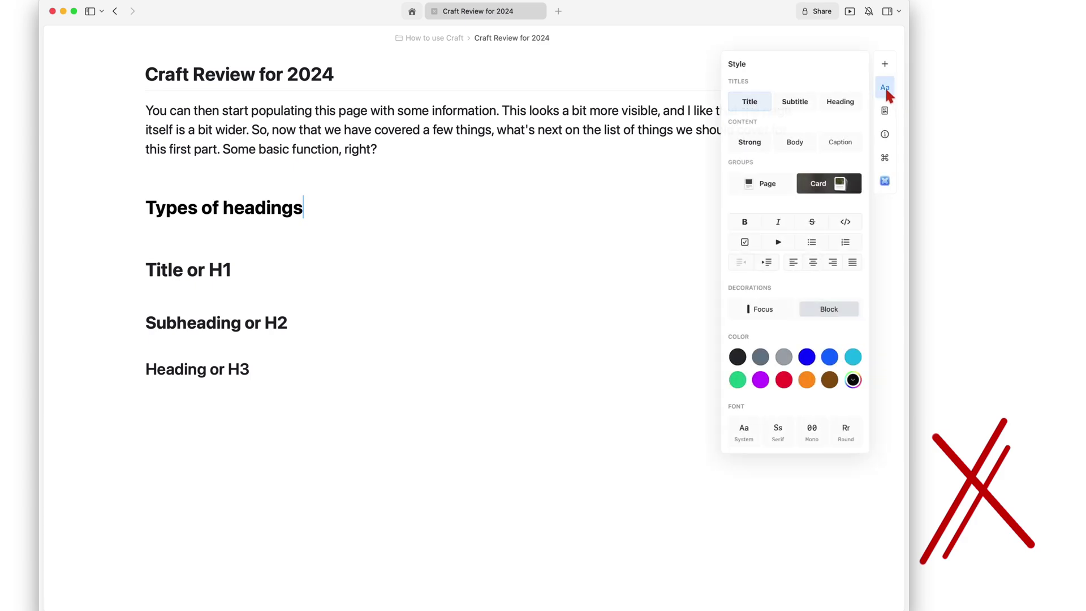
click(830, 382)
click(210, 269)
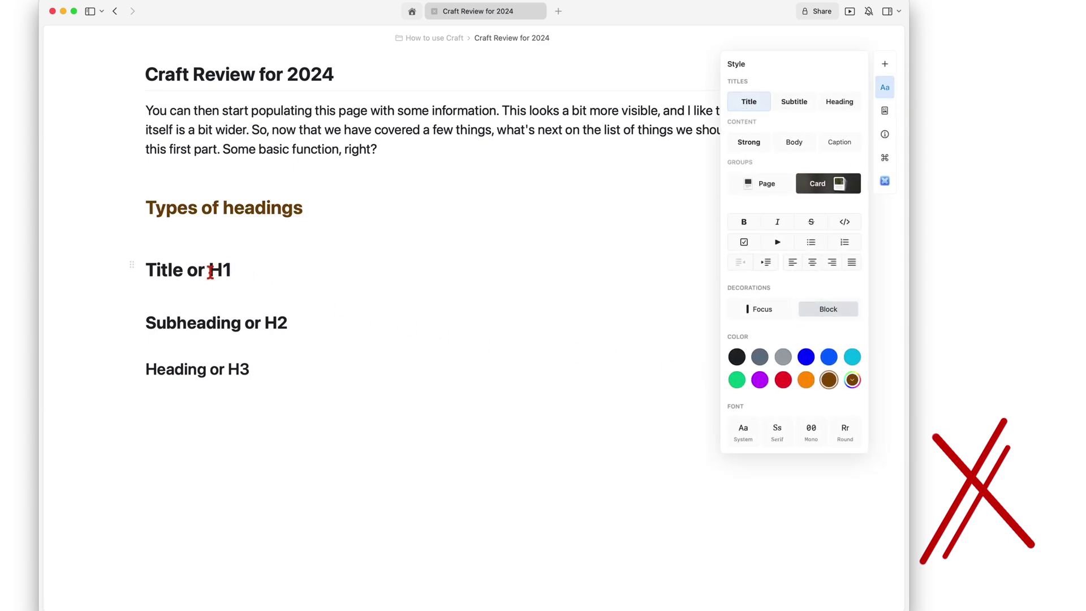
click(783, 380)
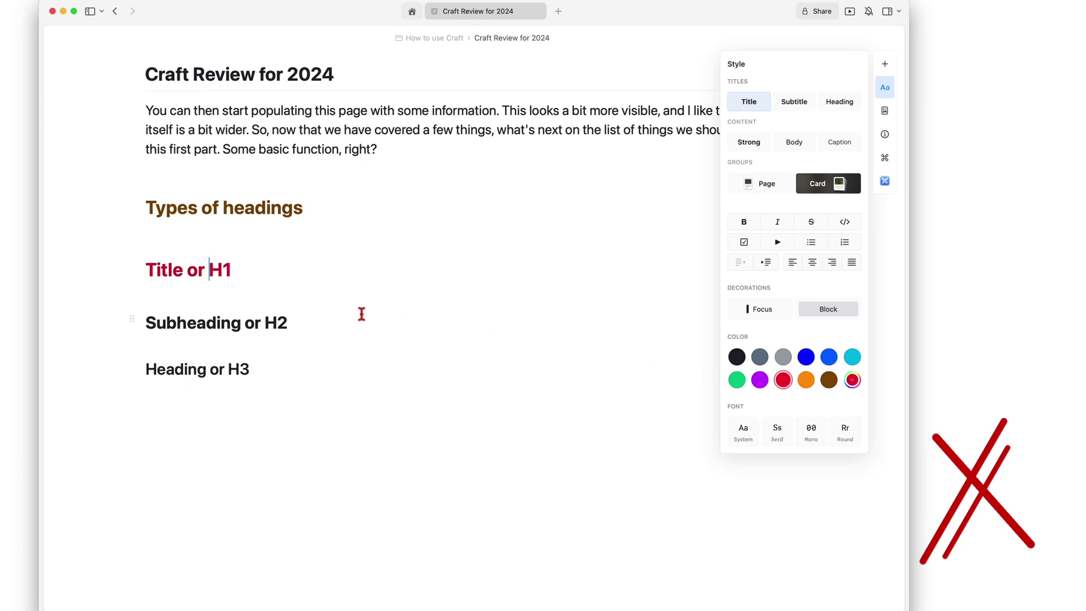
click(298, 321)
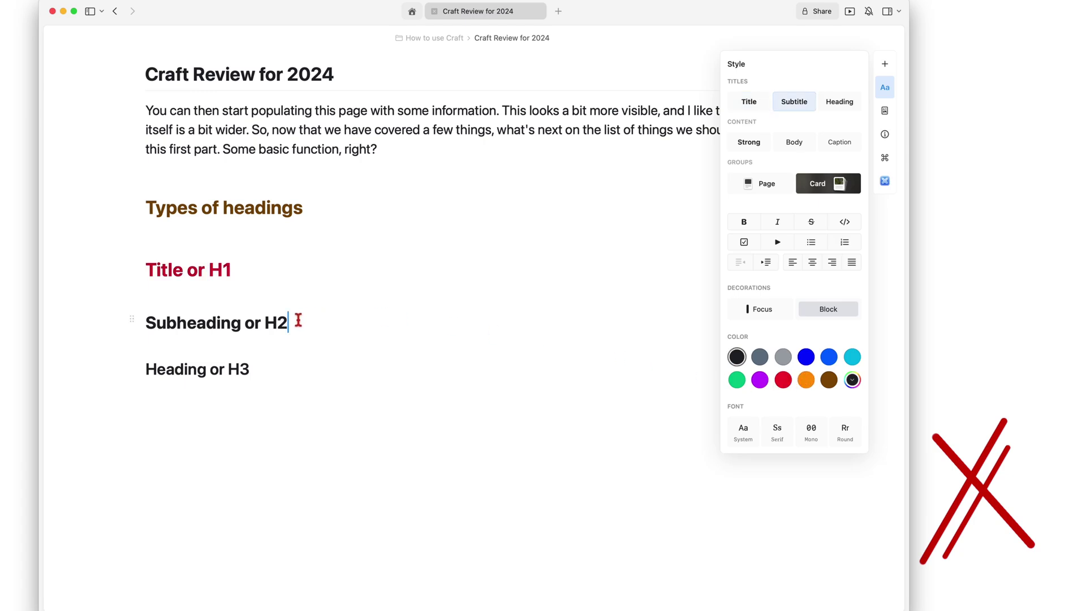
click(807, 364)
click(247, 368)
click(761, 383)
click(324, 218)
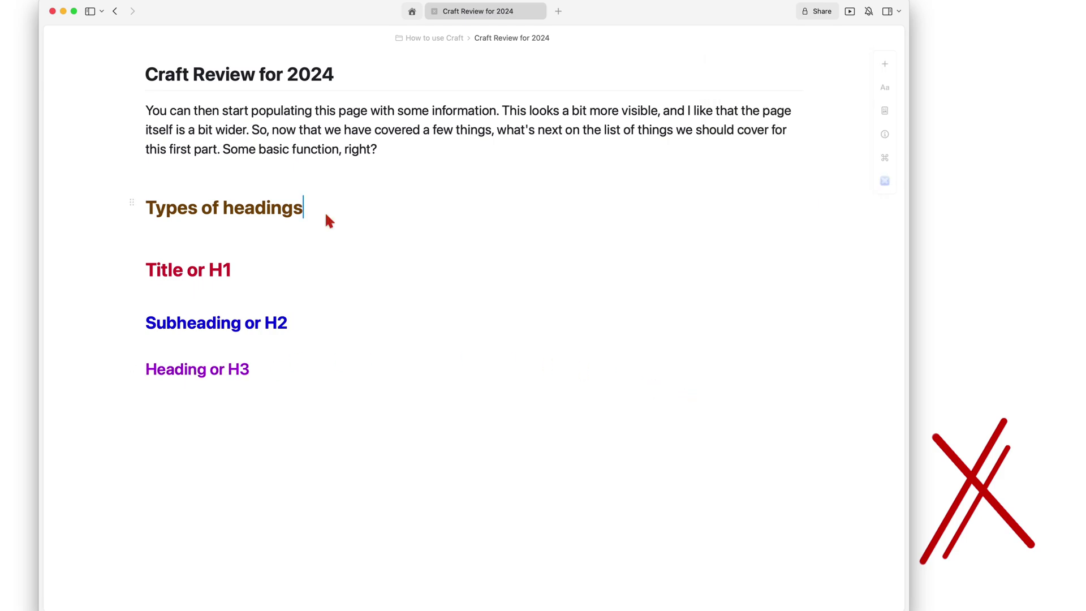
Step: Write a paragraph under Types of headings, recolour it black, and add 'Changing colours in Craft is very easy…'
key(Return)
text(I am now wr)
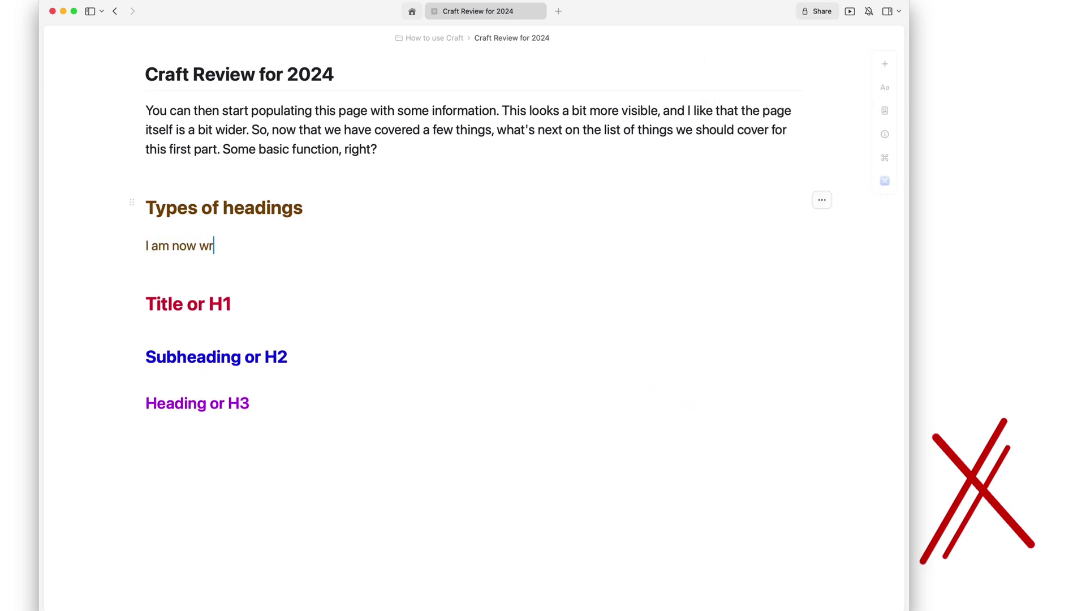
text(iting here, and the ap)
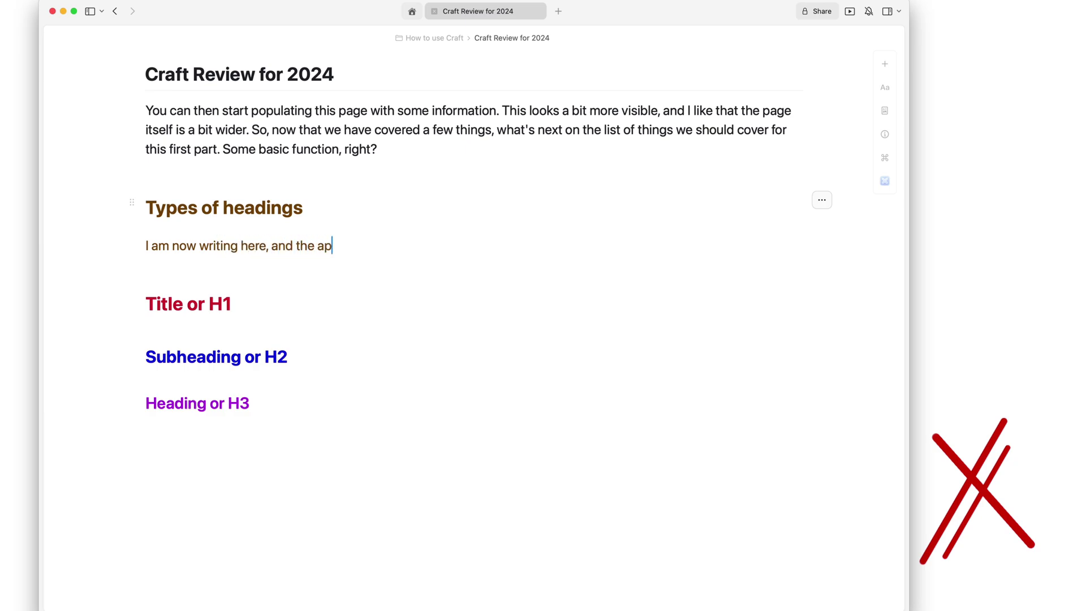
text(p just took the )
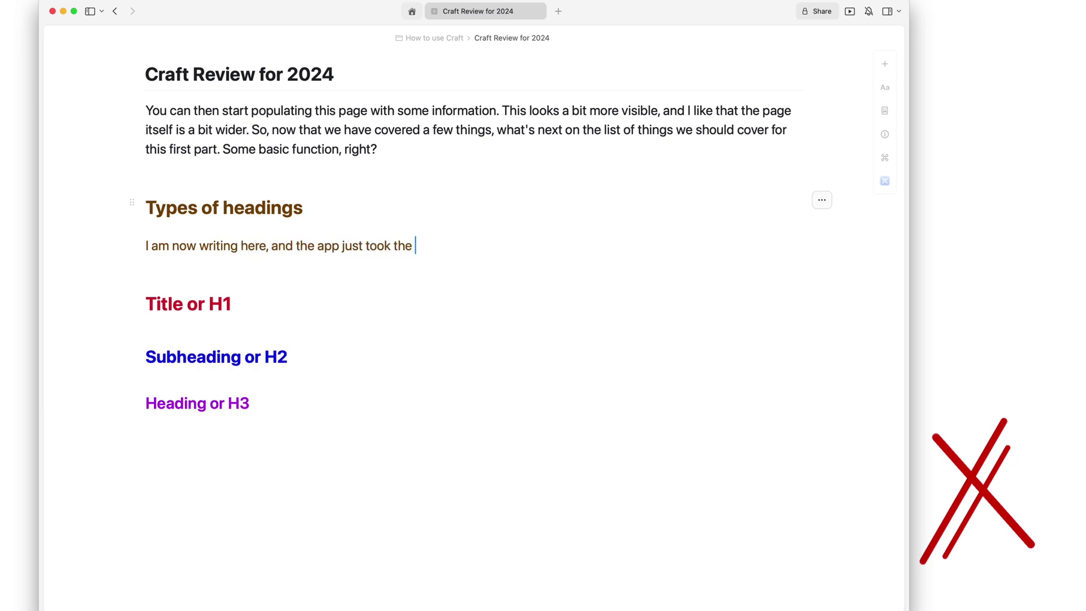
text(colour from my heading a)
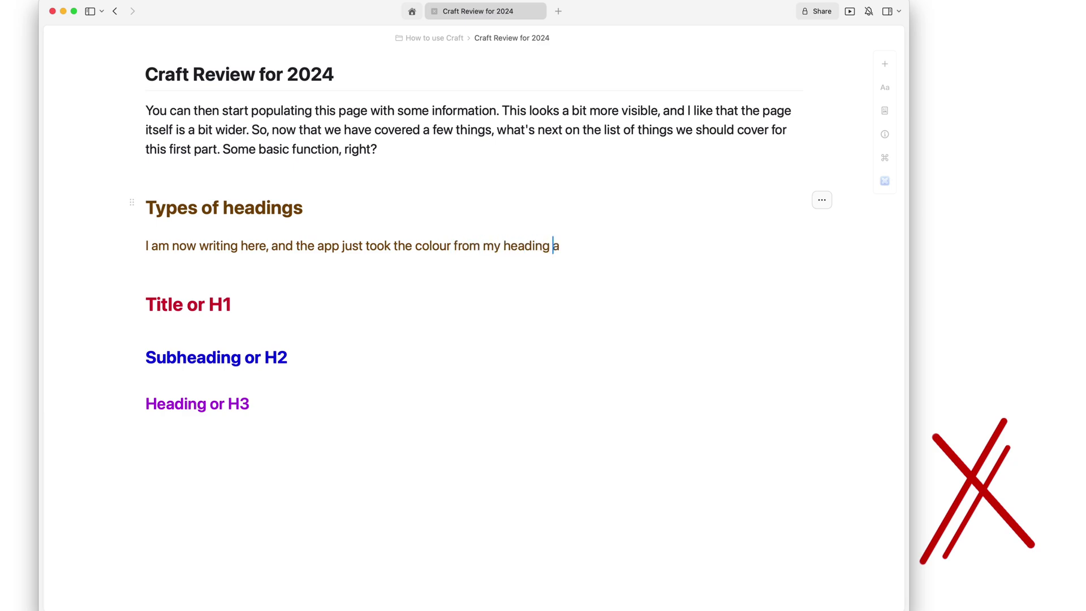
text(nd used it for this)
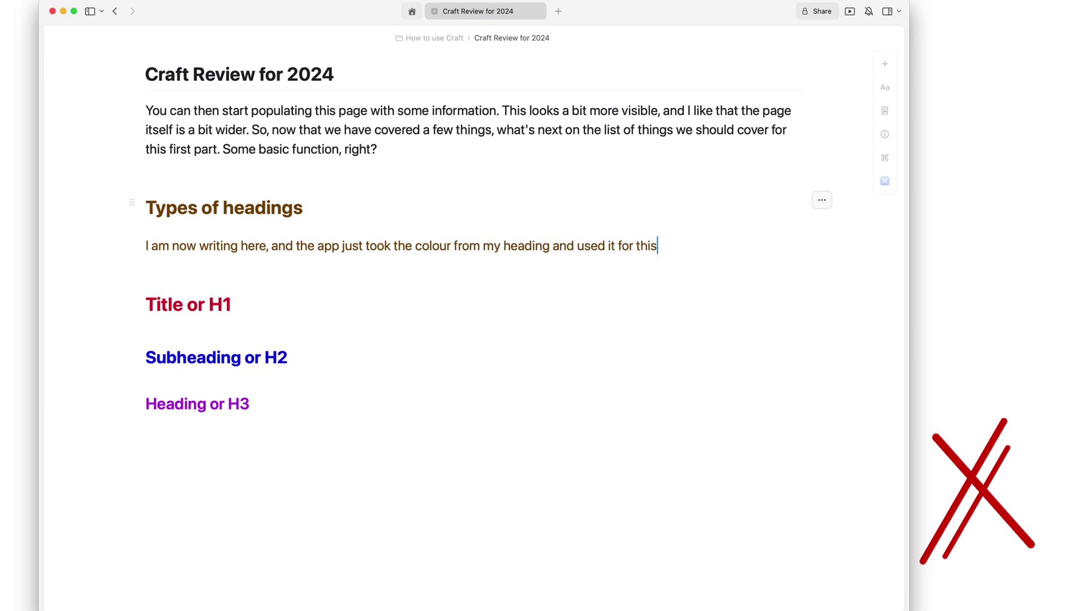
text( paragraph. I don't think I want t)
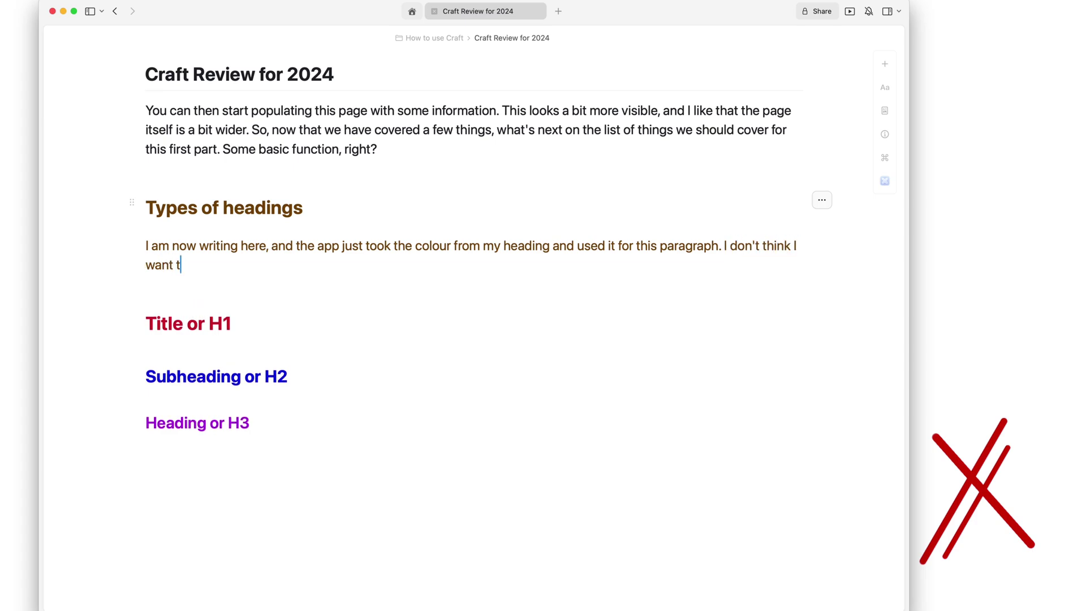
text(hat. )
text(so let me )
text(just quickly change this ot)
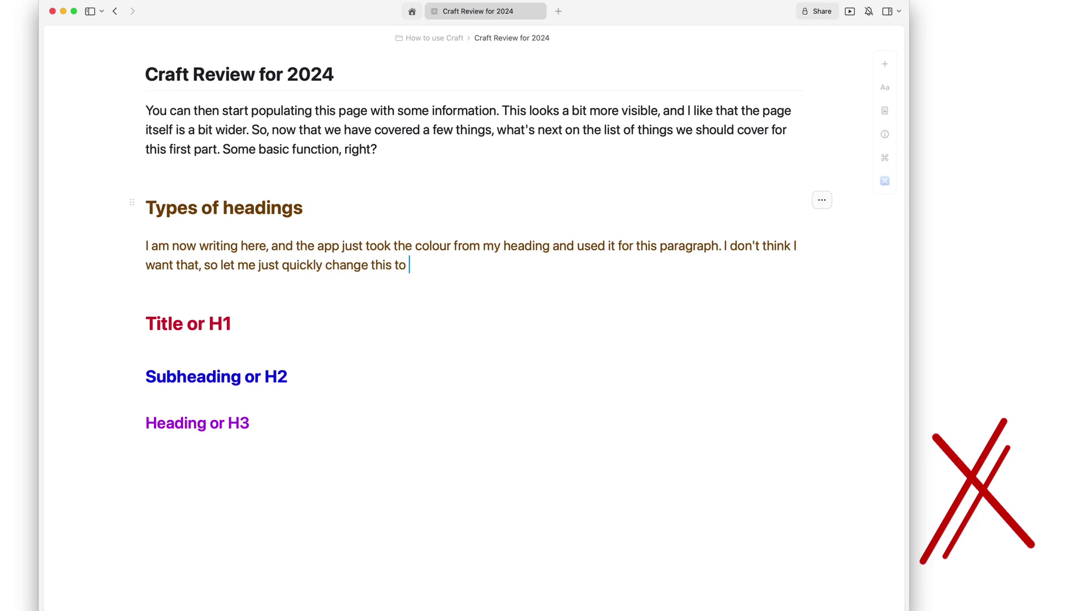
text(black.)
click(886, 88)
click(793, 356)
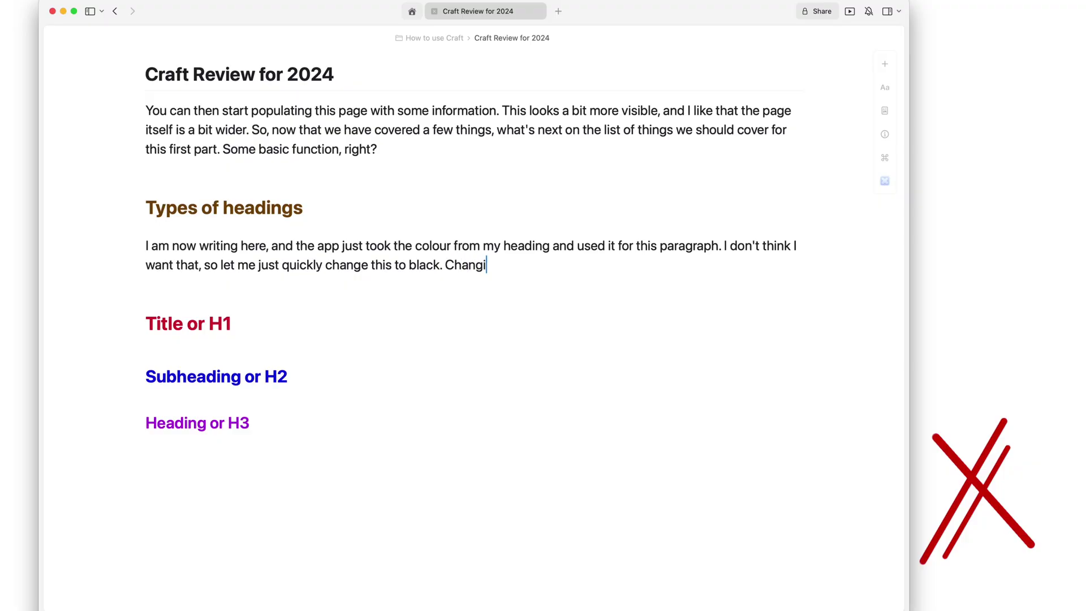
text(olours in Craft is very e)
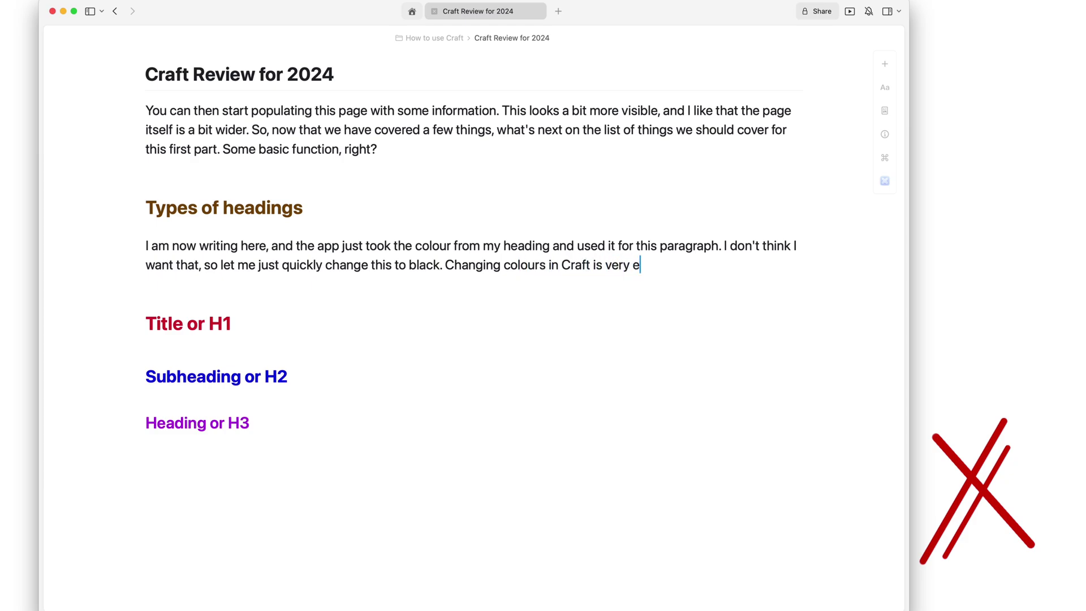
text(asy. So far, nothing is difficult, nothing needs you to spend som)
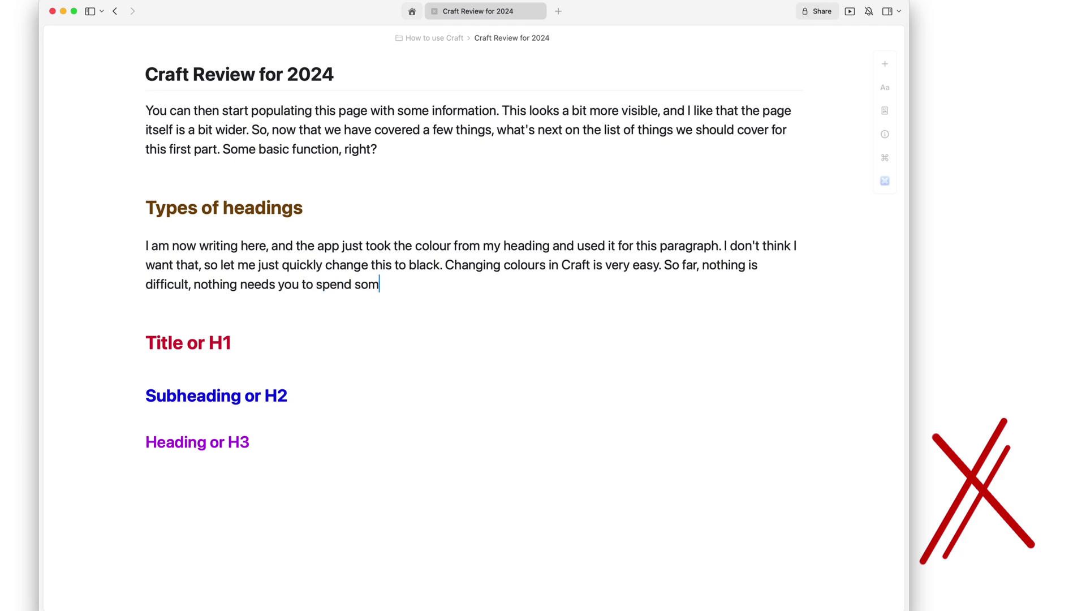
text(etime trying to figure it out, and I like that about the app. Apps should be simple to use or at least to learn.)
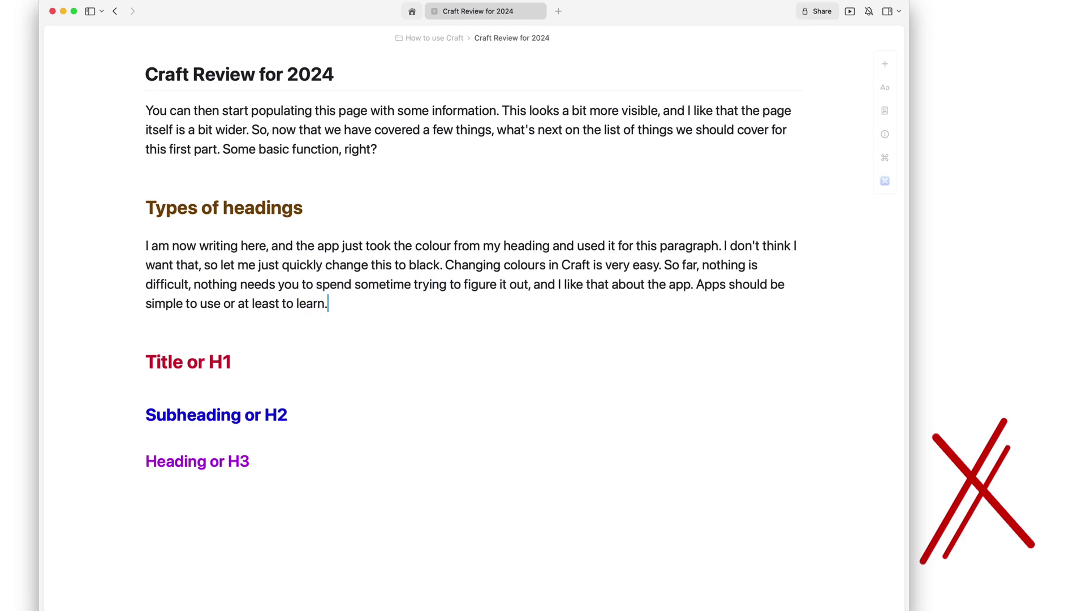
Step: Add a caption paragraph about diagrams ending 'captions without diagrams.'
key(Return)
text(Captions are also a kind of like paragraphs. See, I had written diagrams)
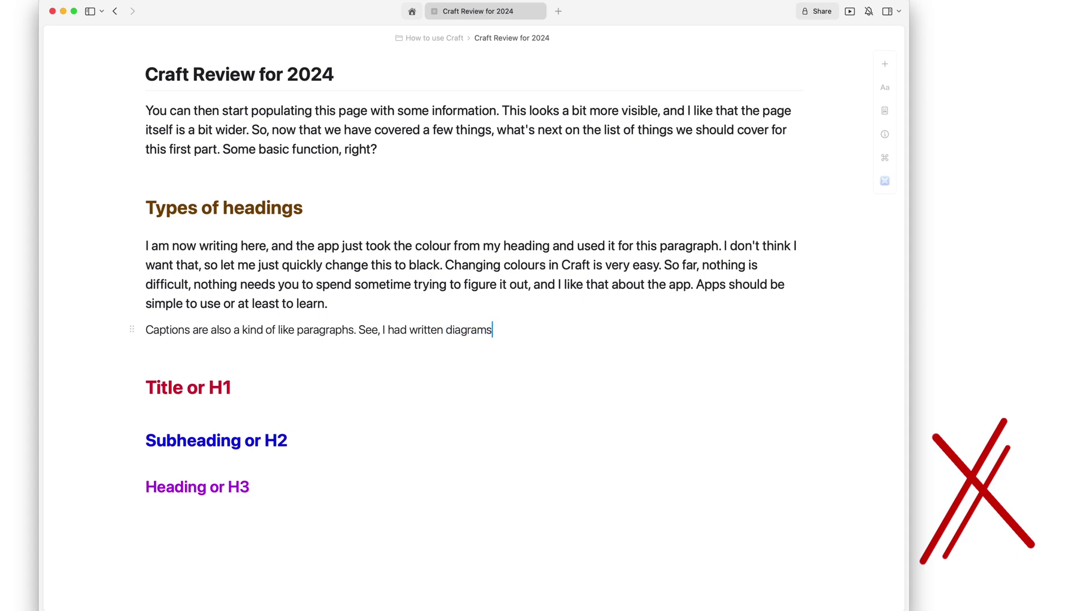
text( because I don't understand)
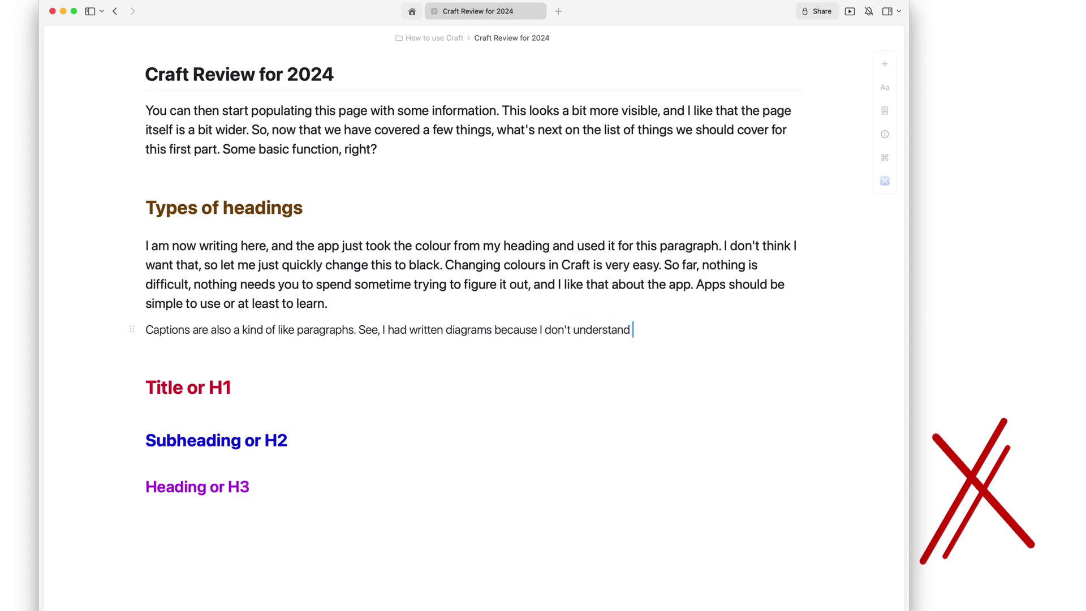
text(osn diagrams.)
Step: Add the line 'This is a strong paragraph… still a paragraph.' and make it bold
click(176, 243)
text(This is a strong par)
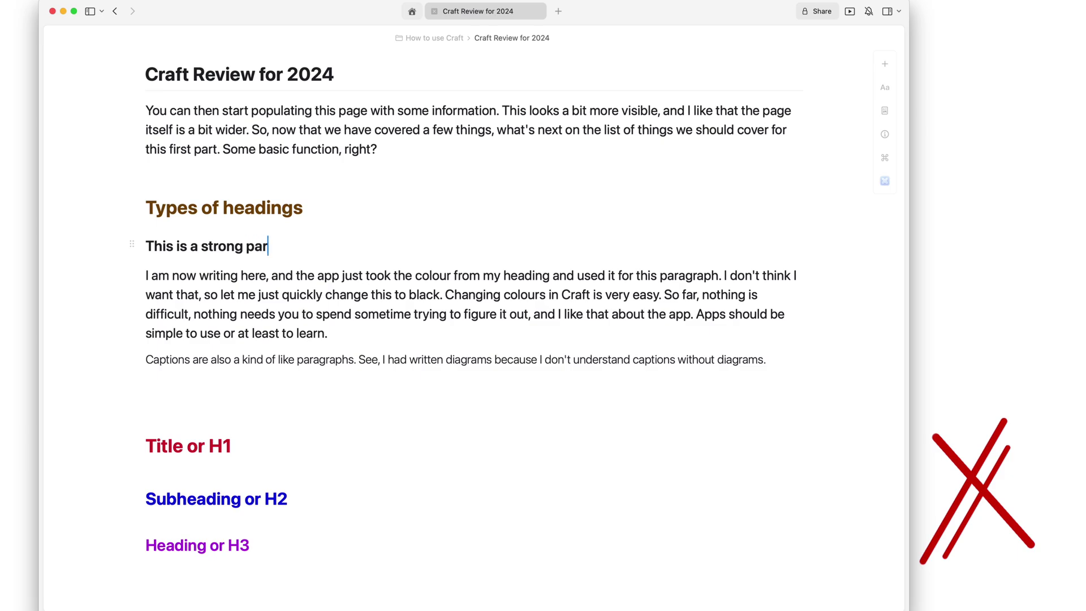
text(aghgraph. I tis just bold, but stil)
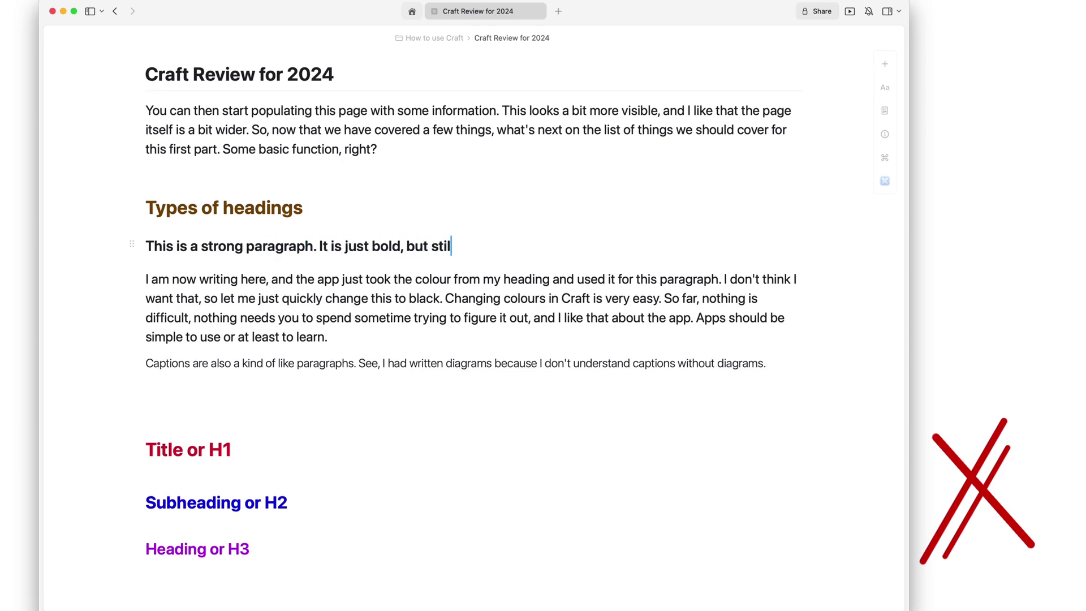
text(l a paragraph.)
drag(148, 277, 725, 279)
key(super+b)
click(638, 305)
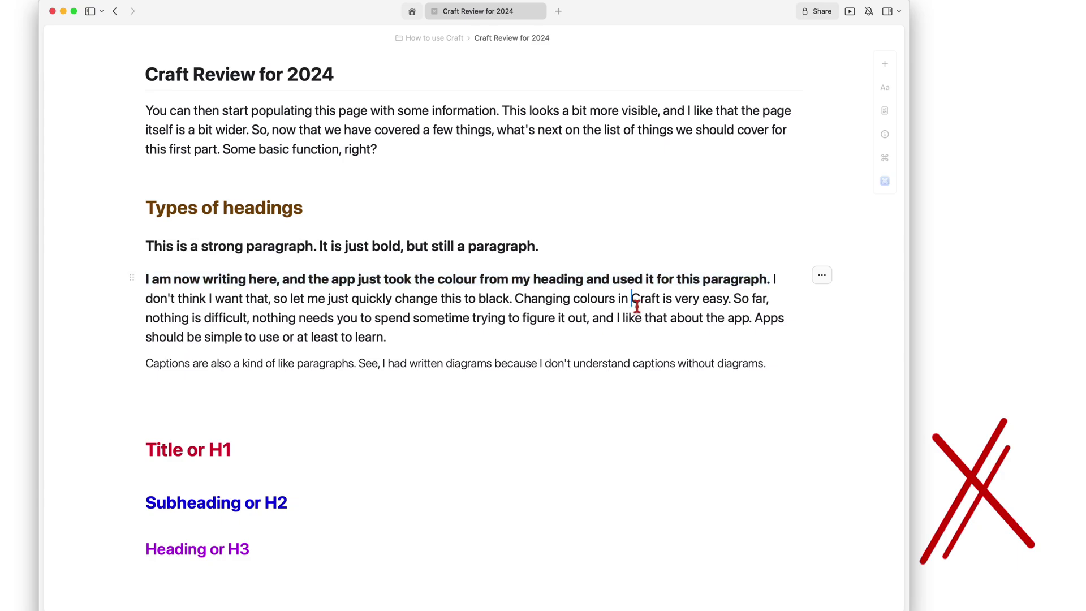
Step: Italicise the text from 'Changing' to 'trying' and strike through 'and I like' through 'learn.'
click(532, 303)
click(455, 298)
mouse_move(516, 298)
mouse_down()
mouse_move(519, 320)
mouse_move(508, 318)
mouse_up()
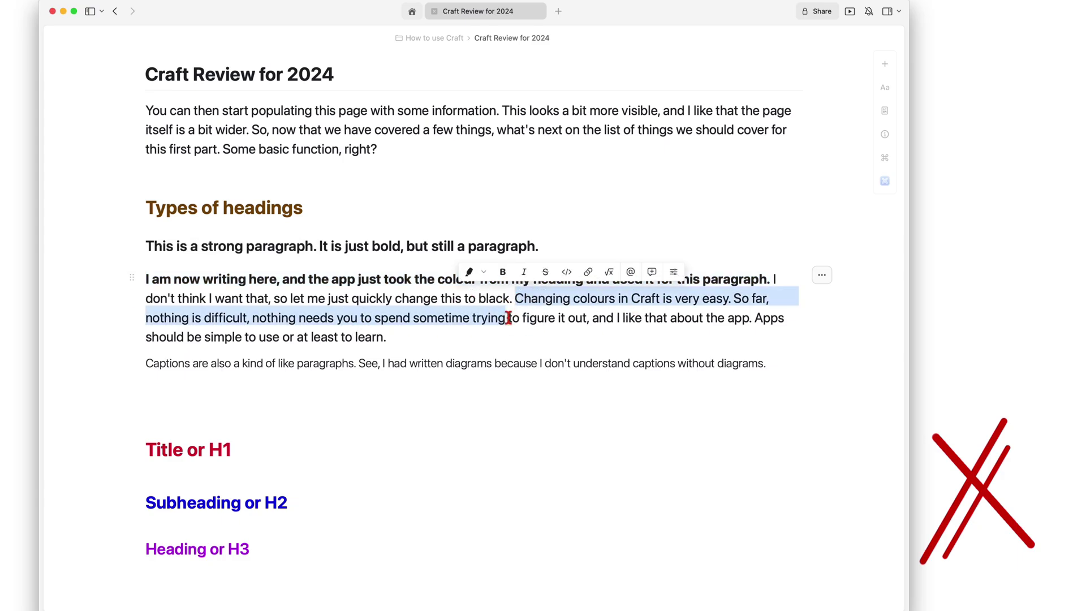
key(super+i)
drag(599, 318, 370, 342)
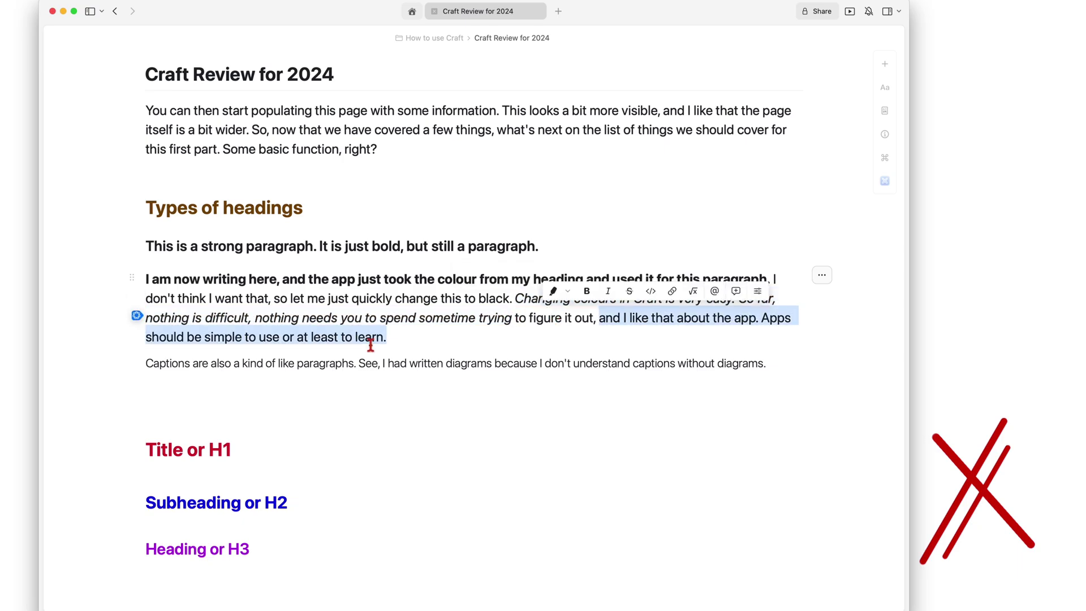
click(627, 292)
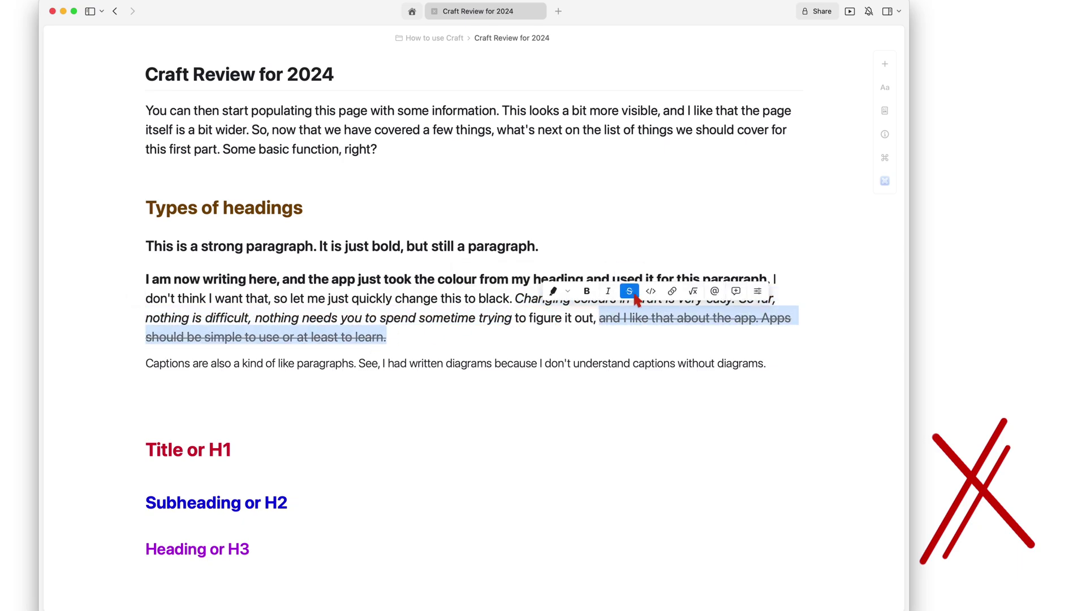
click(494, 340)
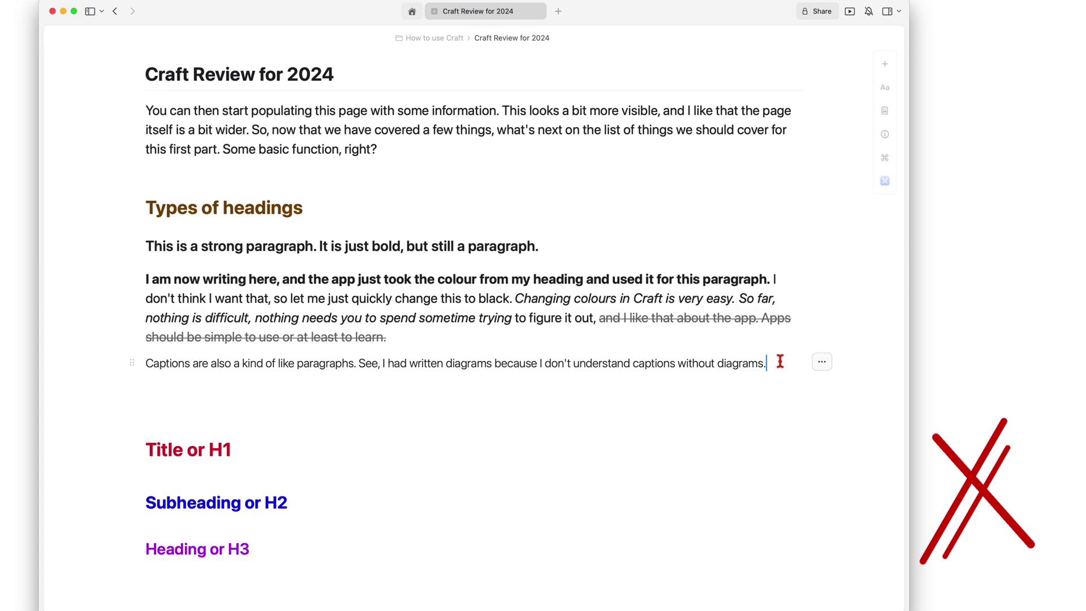
scroll(513, 393, down, 5)
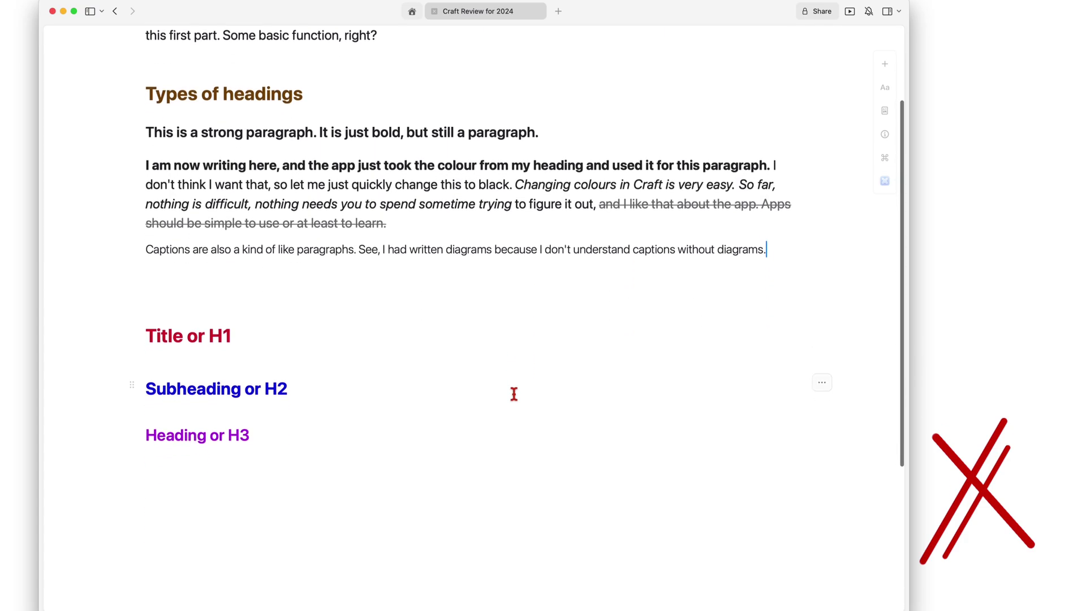
Step: Under Title or H1, add three lines introducing the four font types and the second font
click(259, 249)
key(Return)
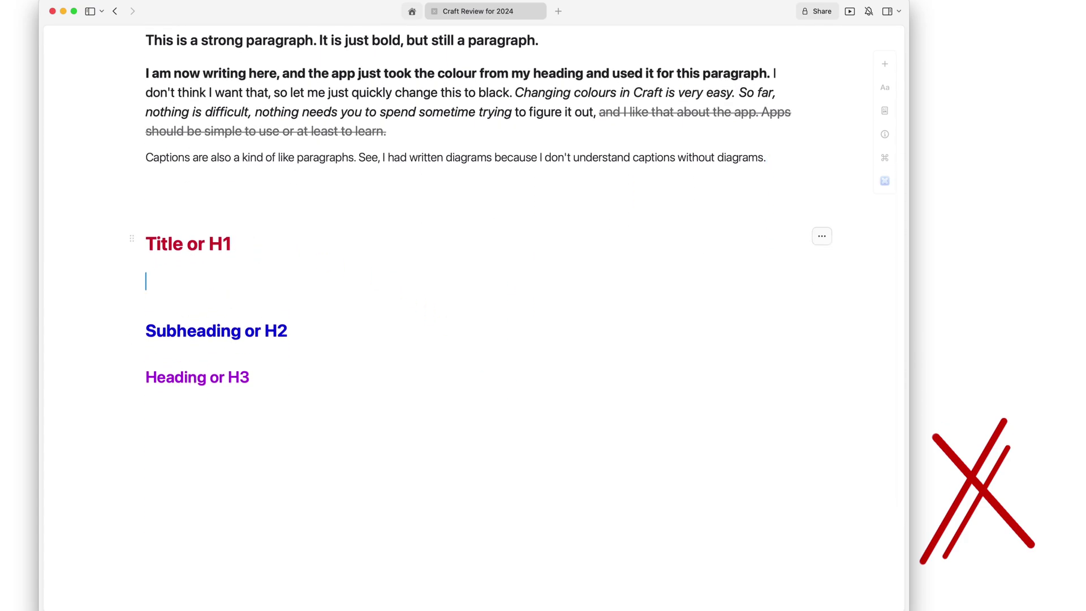
text(No font options. On)
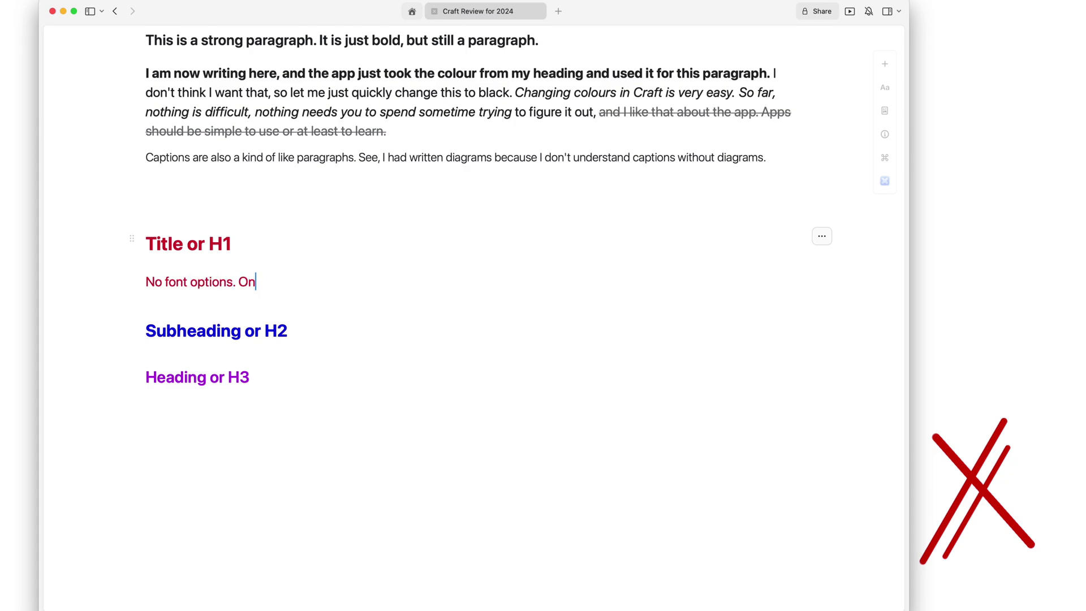
text(ly four font types that I am going to list here)
key(Return)
text(Font)
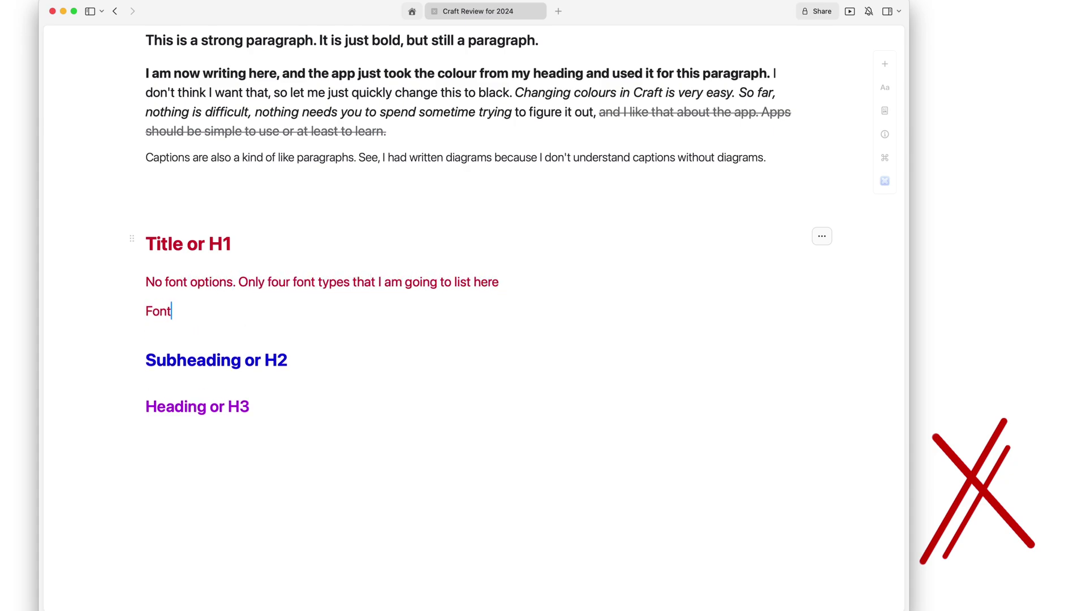
text( type one is the one I am using right now)
key(Return)
text(I am then go)
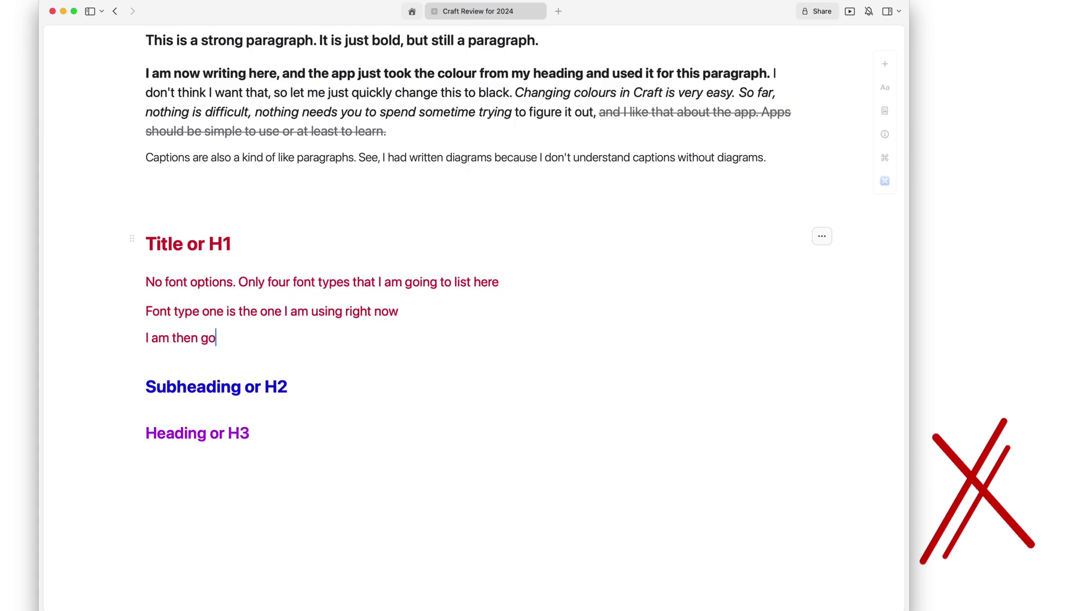
text(ing to change this one to the second font)
Step: Add the lines 'This one will become the third font' and 'And then this one will become the fourth font. How's that?'
key(Return)
text(and)
key(BackSpace)
key(BackSpace)
key(BackSpace)
text(This one will become the third font)
key(Return)
text(And then this one will become)
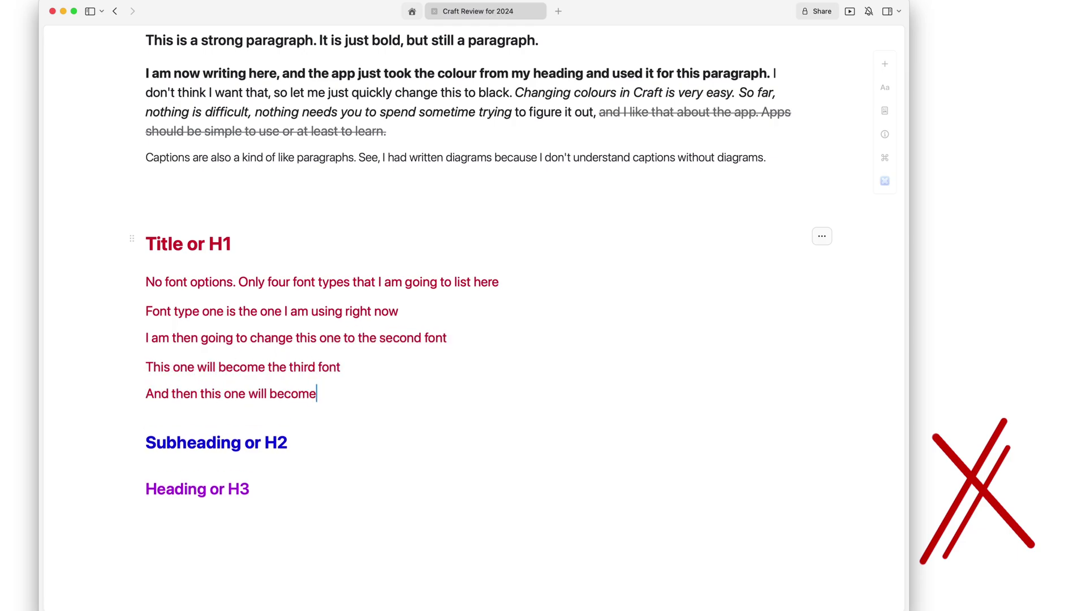
text( the fourth font. How's that?)
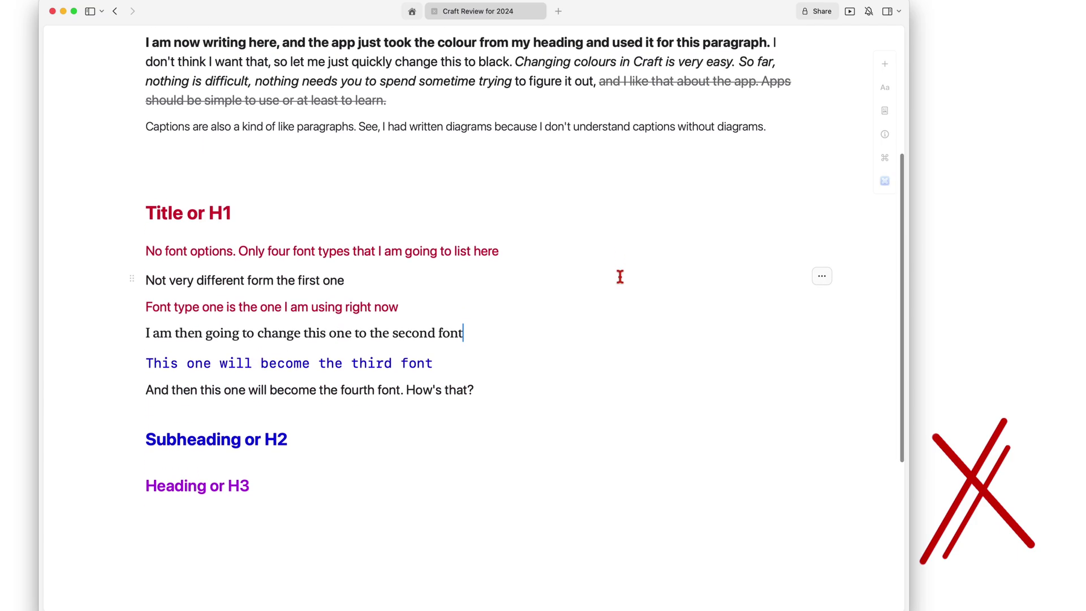
Step: Open the block style options for the font sample lines under Title or H1
scroll(620, 277, down, 5)
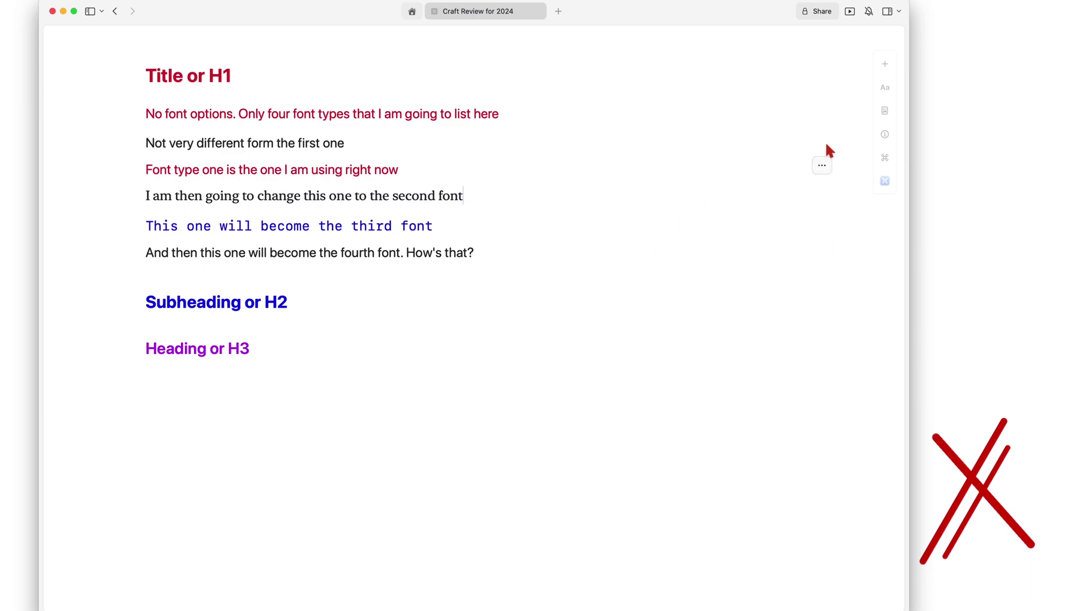
click(885, 88)
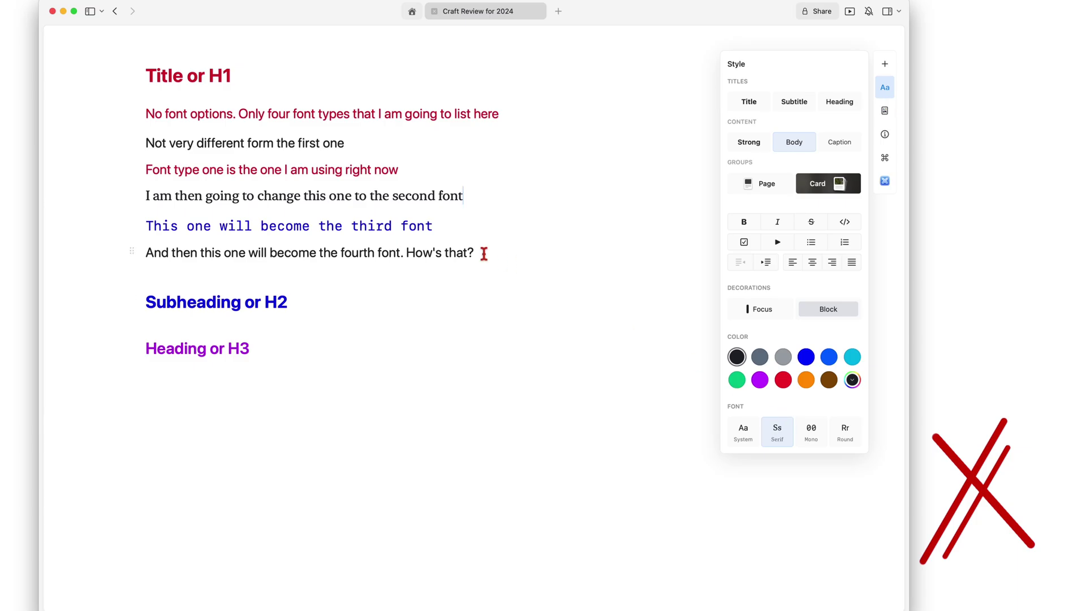
scroll(485, 254, up, 10)
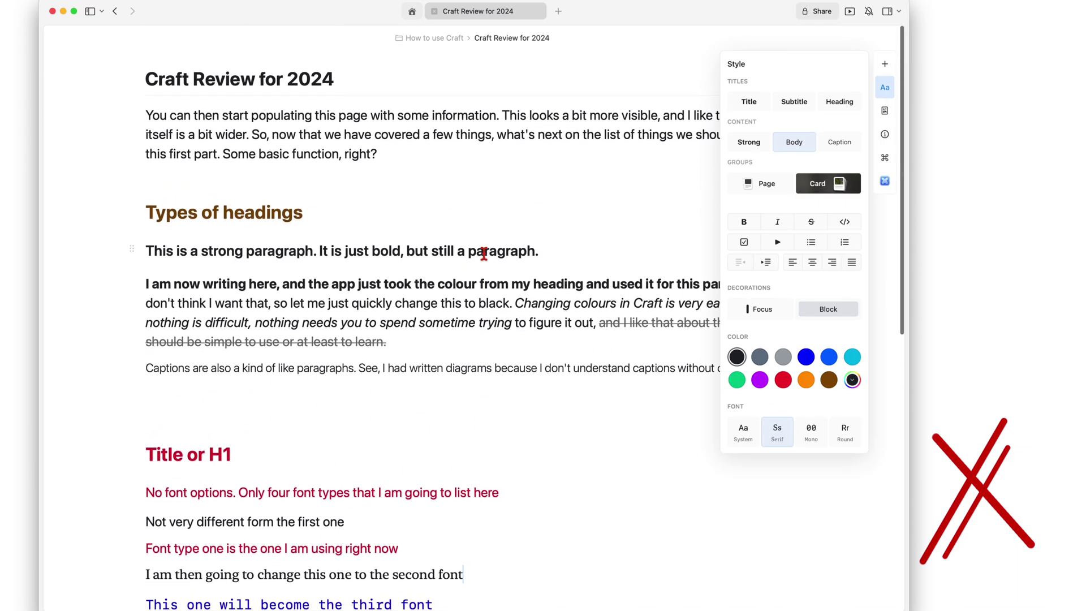
scroll(485, 254, down, 4)
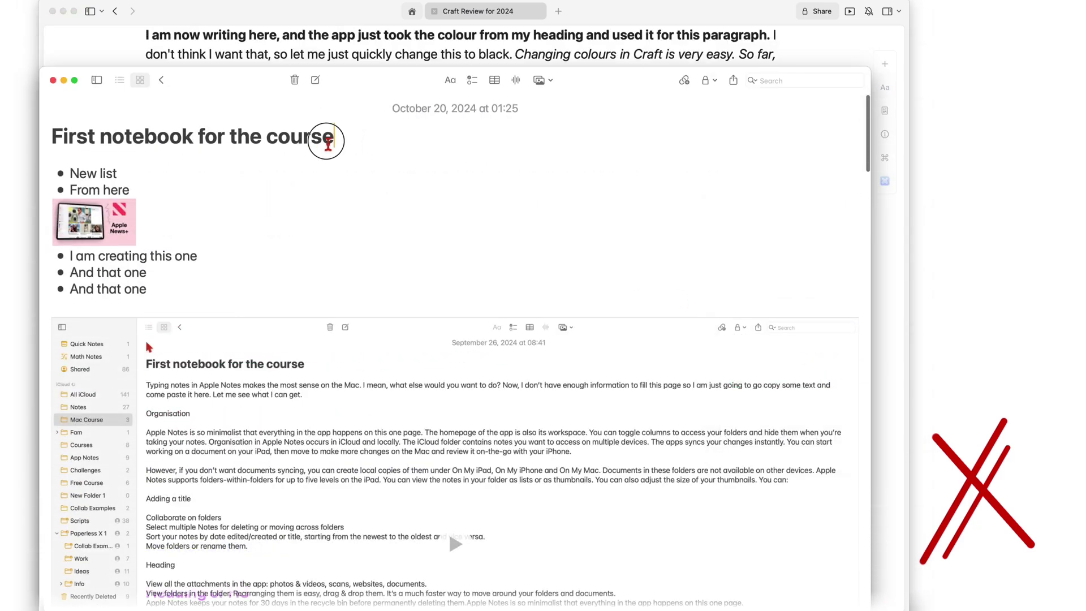
Step: Underline the note title 'First notebook for the course' and make 'Another heading' an underlined heading
drag(310, 143, 52, 148)
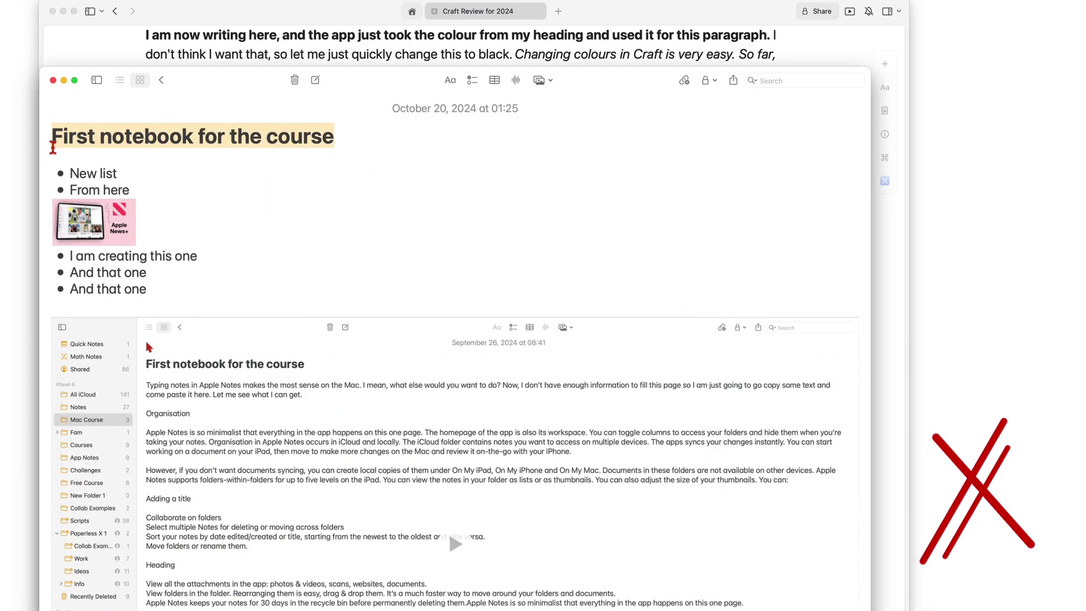
key(super+u)
click(169, 205)
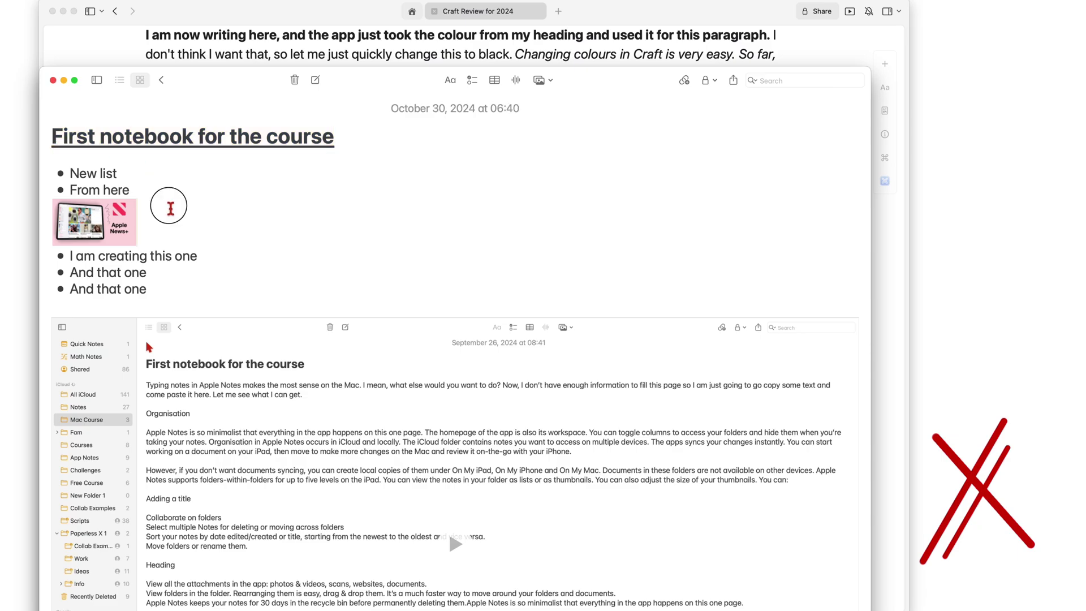
scroll(212, 213, down, 10)
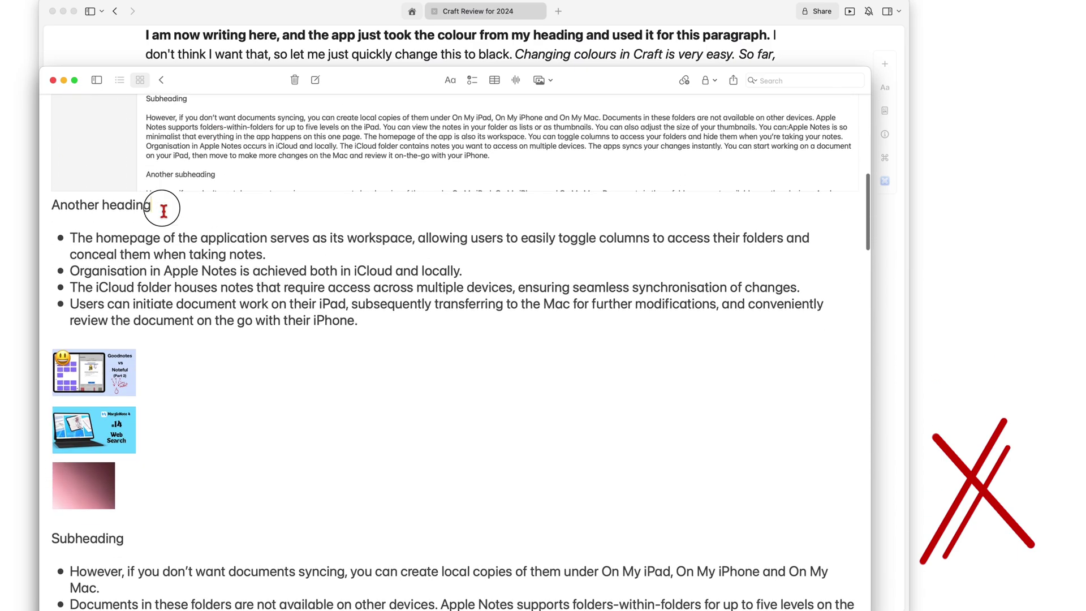
drag(161, 206, 49, 206)
click(451, 80)
click(452, 139)
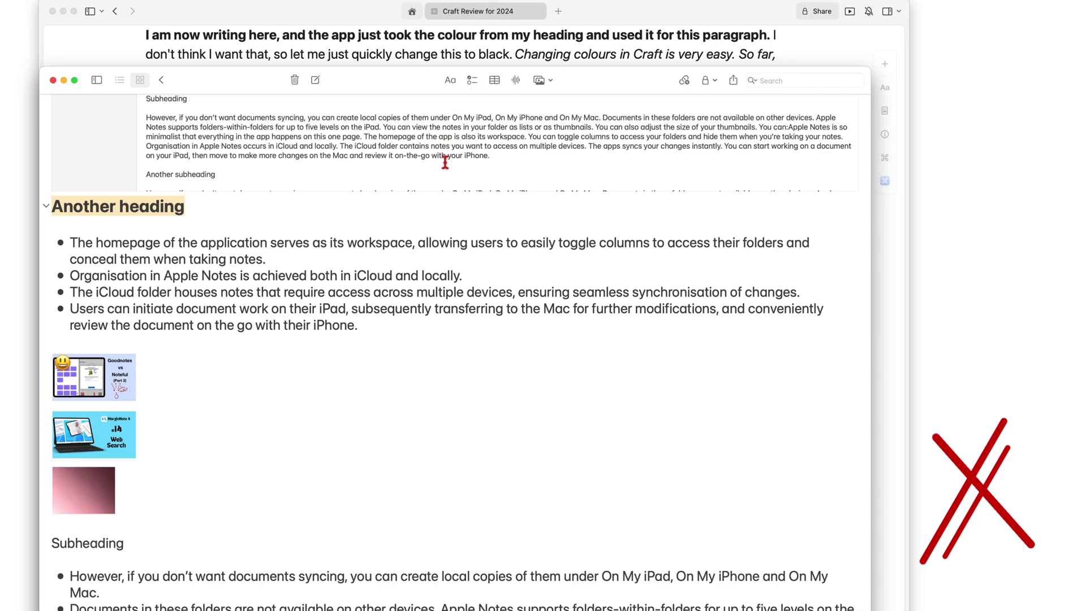
key(super+u)
click(217, 215)
Step: Format 'Subheading' as a heading, then minimise Apple Notes
scroll(231, 400, down, 3)
scroll(231, 400, down, 5)
scroll(228, 383, up, 3)
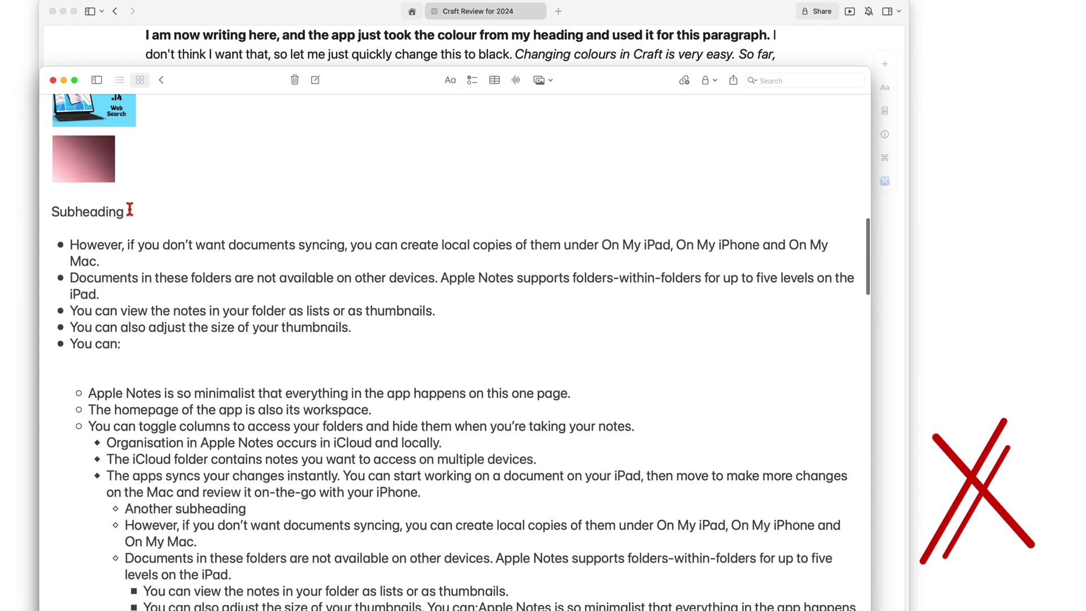
drag(130, 211, 44, 211)
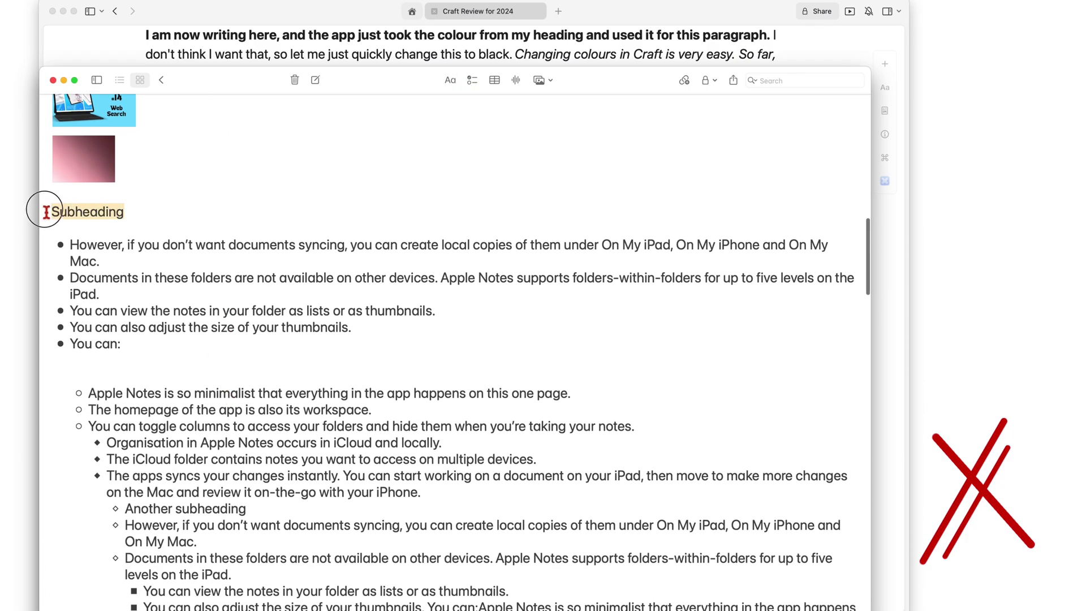
click(445, 81)
click(436, 141)
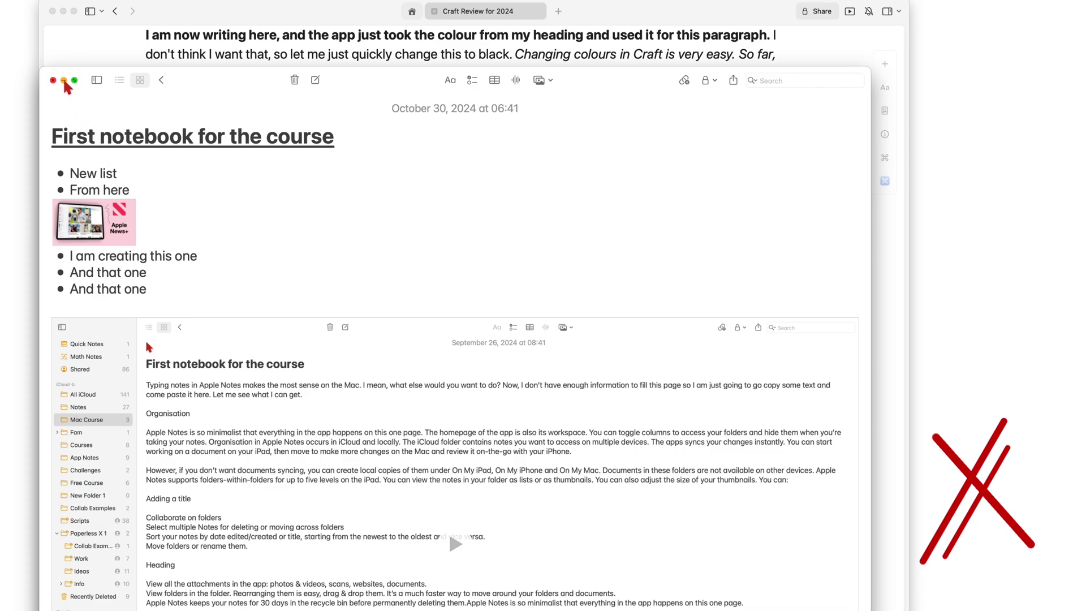
click(64, 81)
Step: Add the quote 'If I had a clever quote, this is where I would probably put it.' under Subheading or H2, then begin a block paragraph 'A block is'
scroll(354, 421, down, 5)
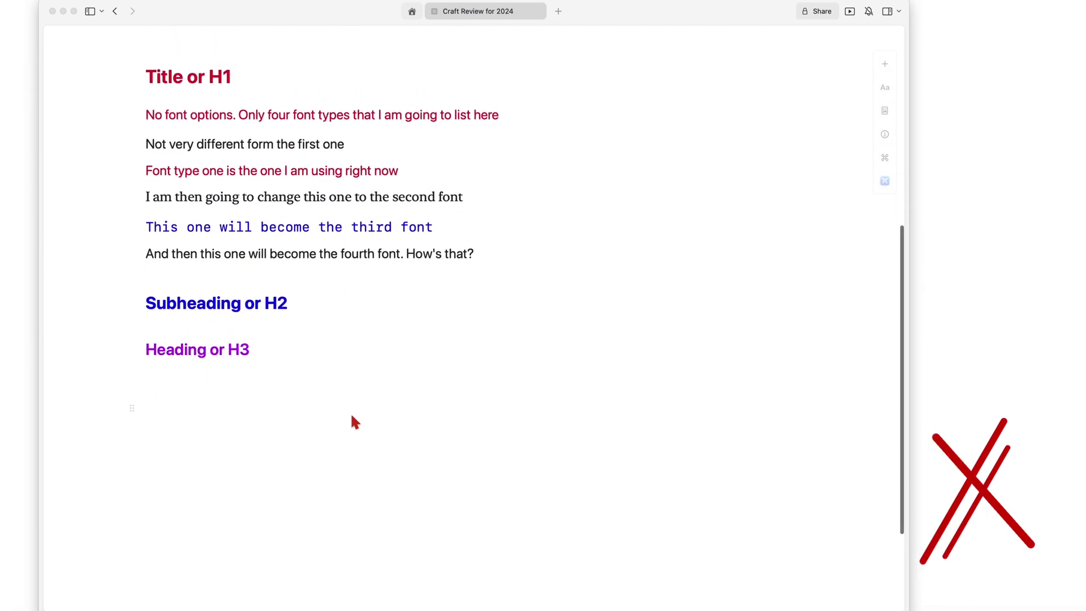
click(301, 302)
key(Return)
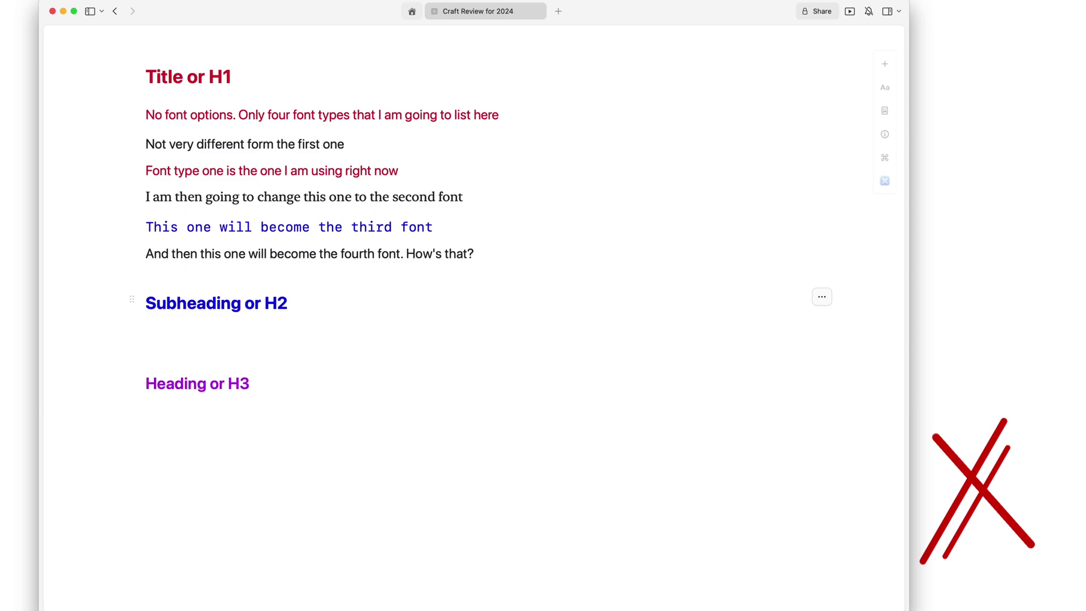
key(Tab)
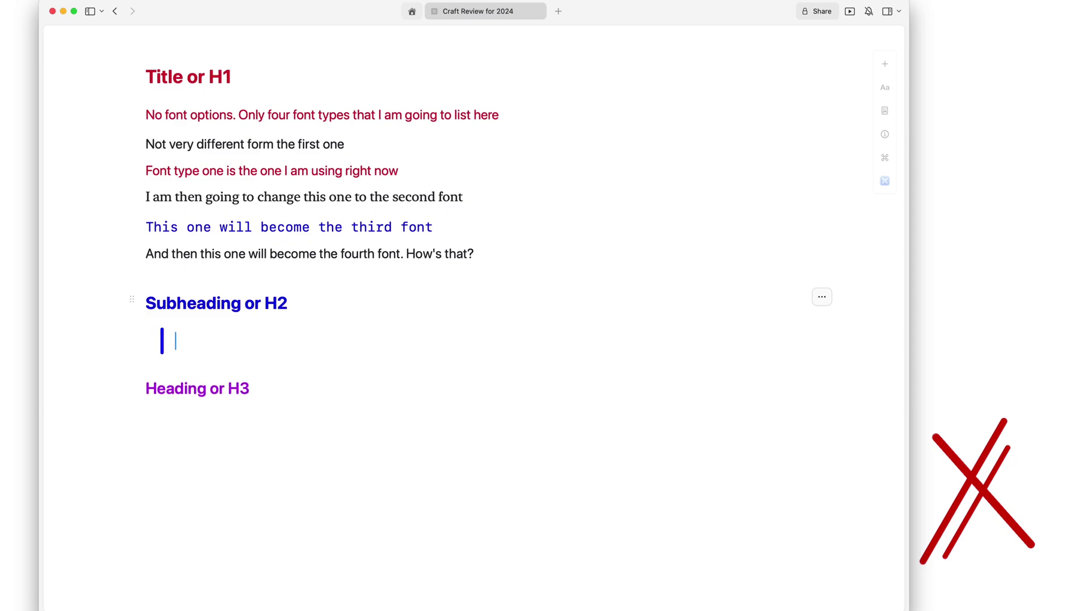
text(If I had a clever quote, th)
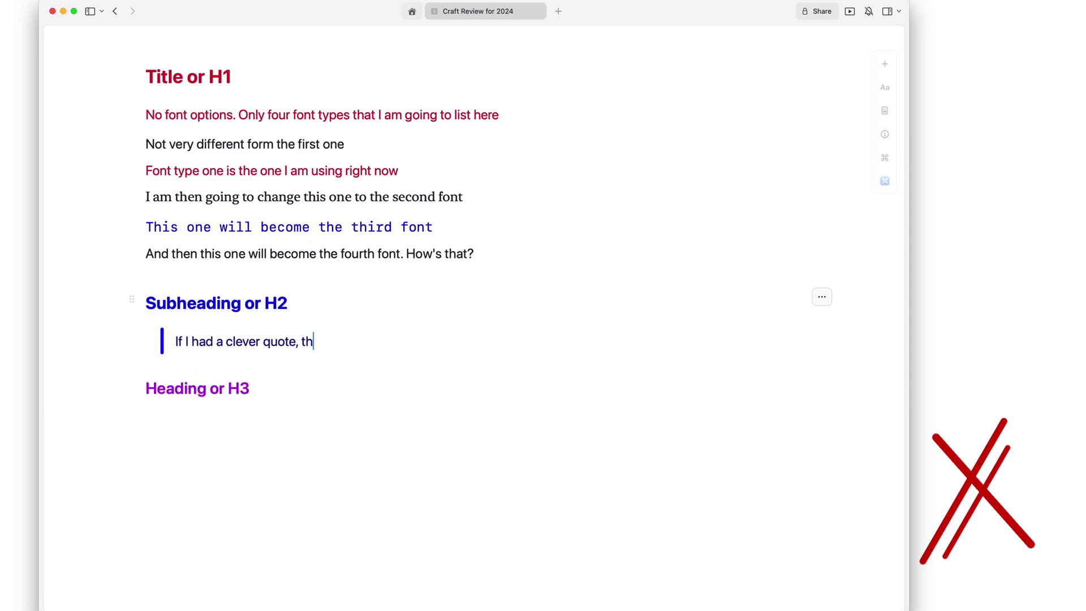
text(is is where I would probably put it.)
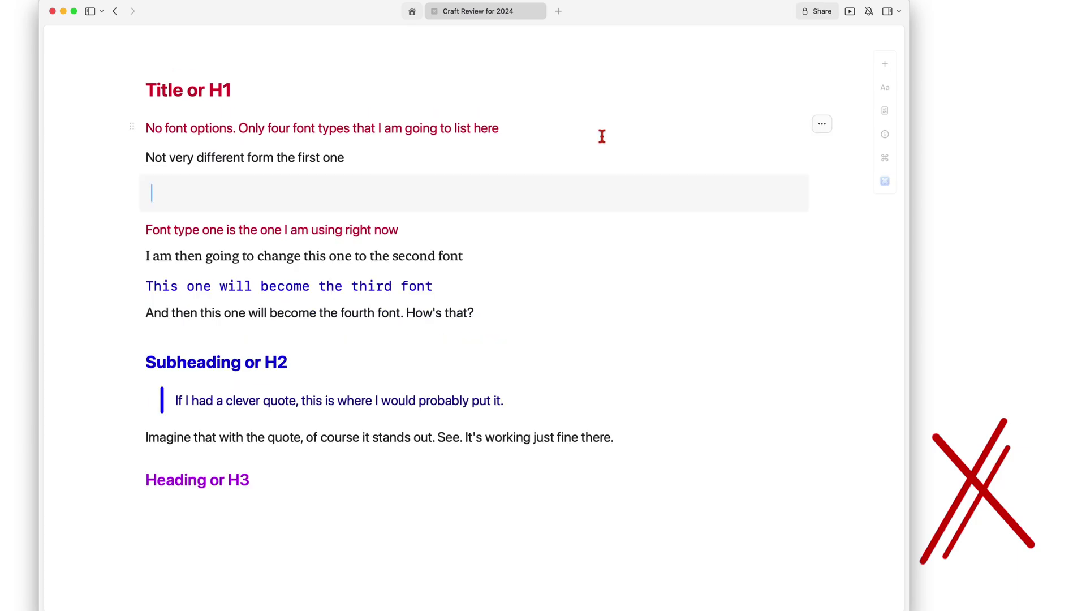
text(A block is)
Step: Finish the block paragraph '…No, it uses any font.' and highlight the word 'writing' yellow
text(a highlighted paragraph., using the fourth font? No, it uses any font.)
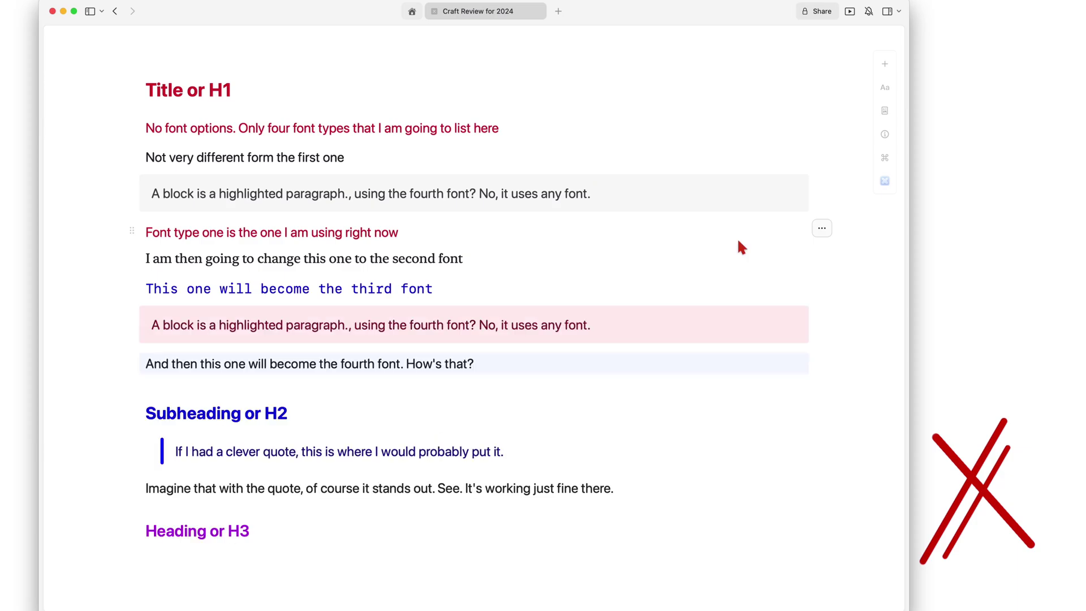
scroll(735, 240, down, 2)
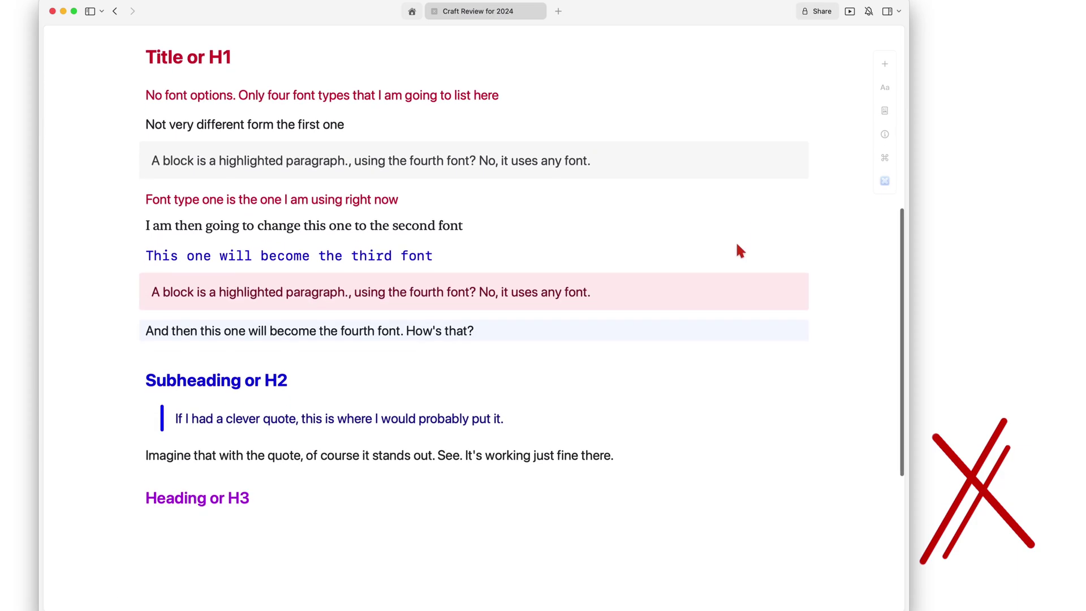
click(598, 350)
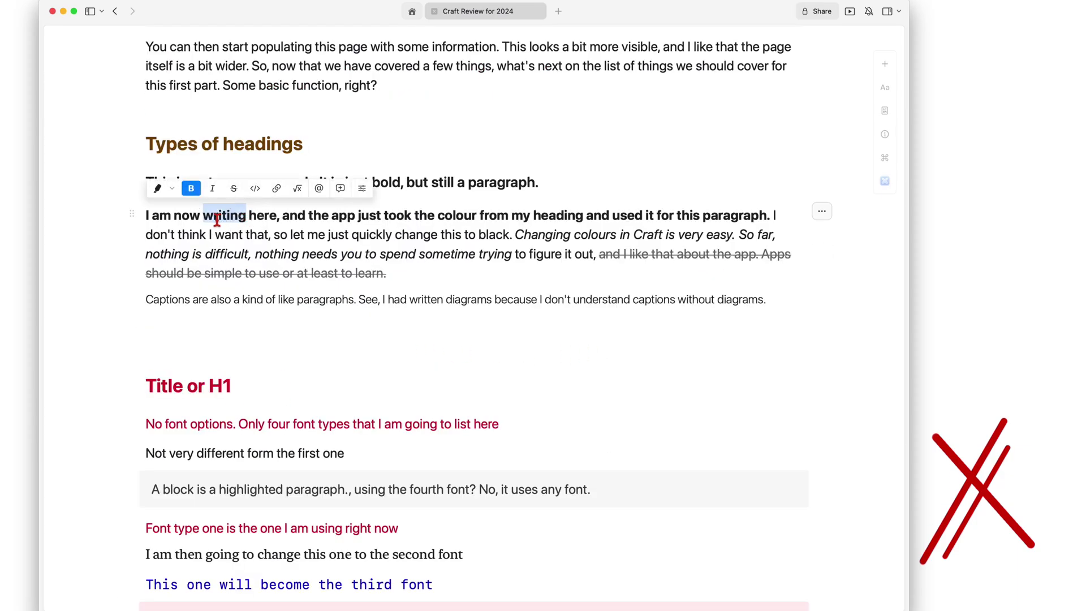
click(171, 187)
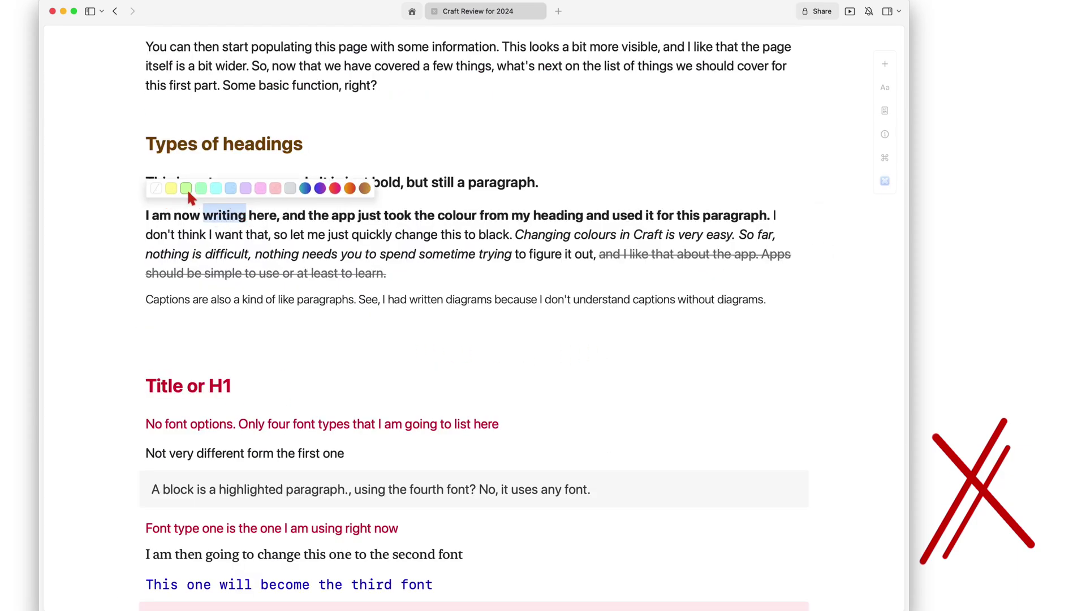
click(170, 191)
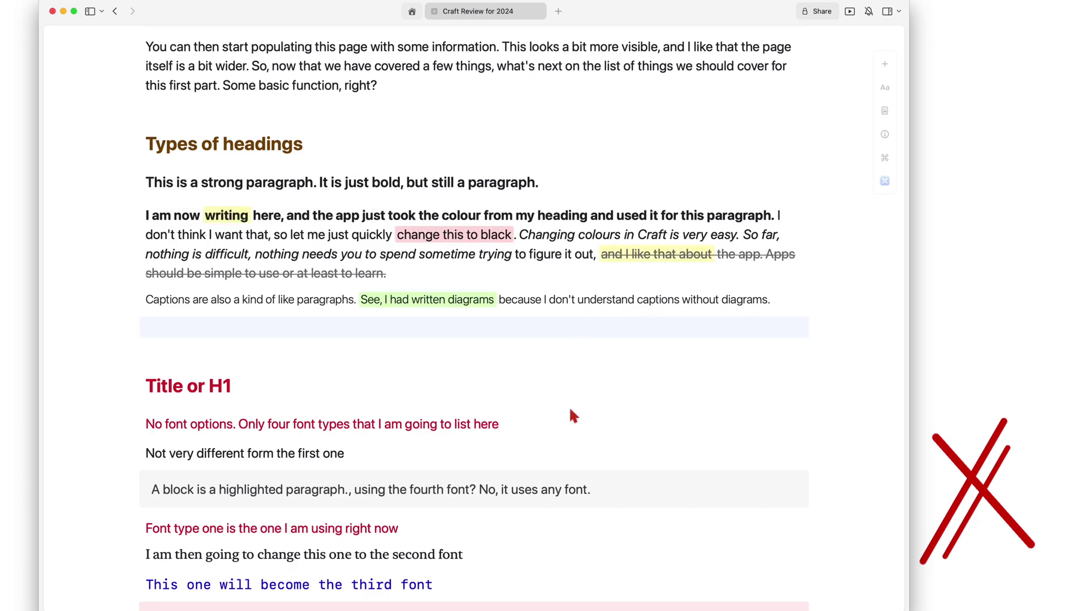
scroll(569, 406, up, 1)
scroll(569, 405, up, 1)
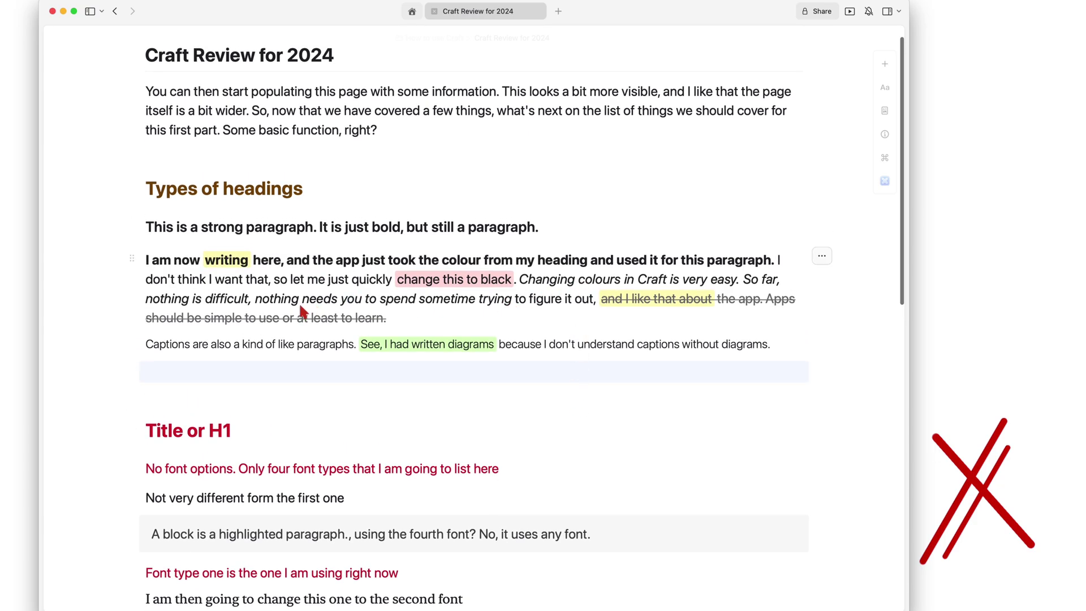
scroll(275, 405, down, 10)
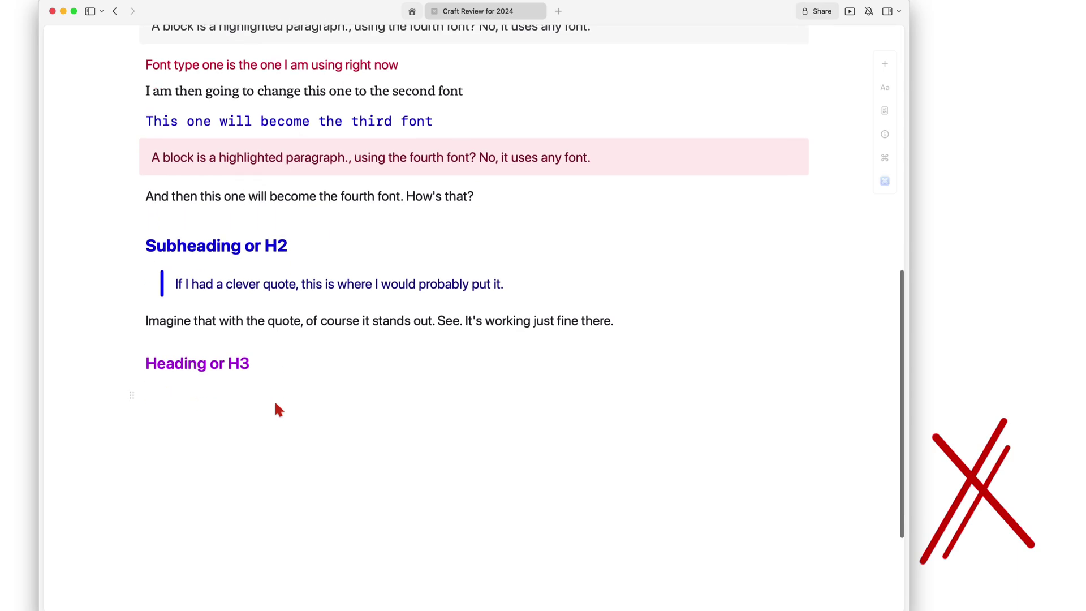
scroll(275, 405, up, 7)
scroll(276, 405, up, 4)
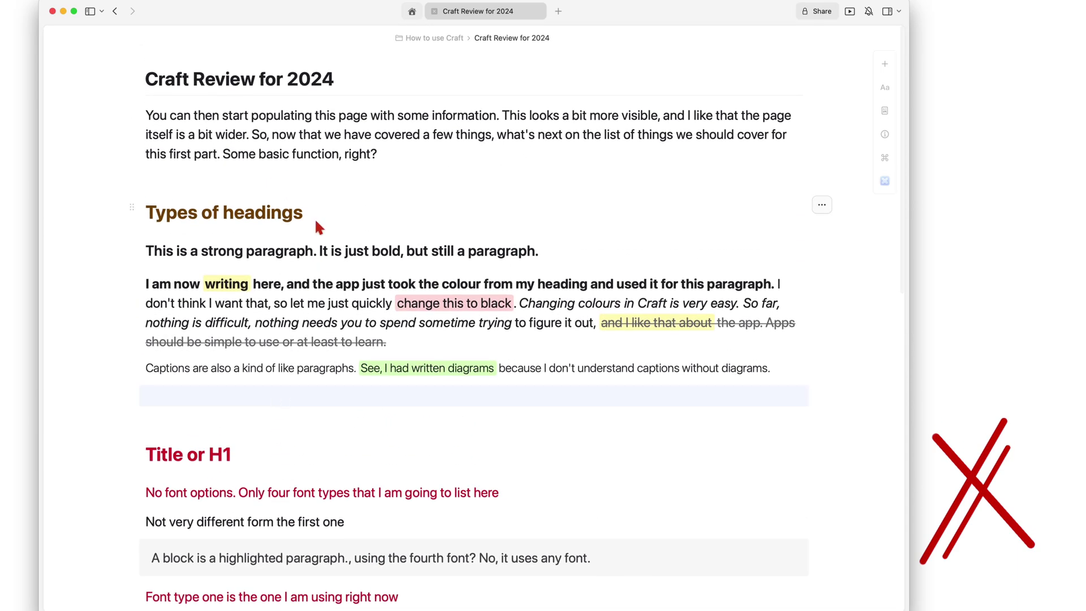
Step: Colour the intro paragraph and the bold strong paragraph red using the Aa style swatches
click(346, 155)
drag(346, 158, 376, 159)
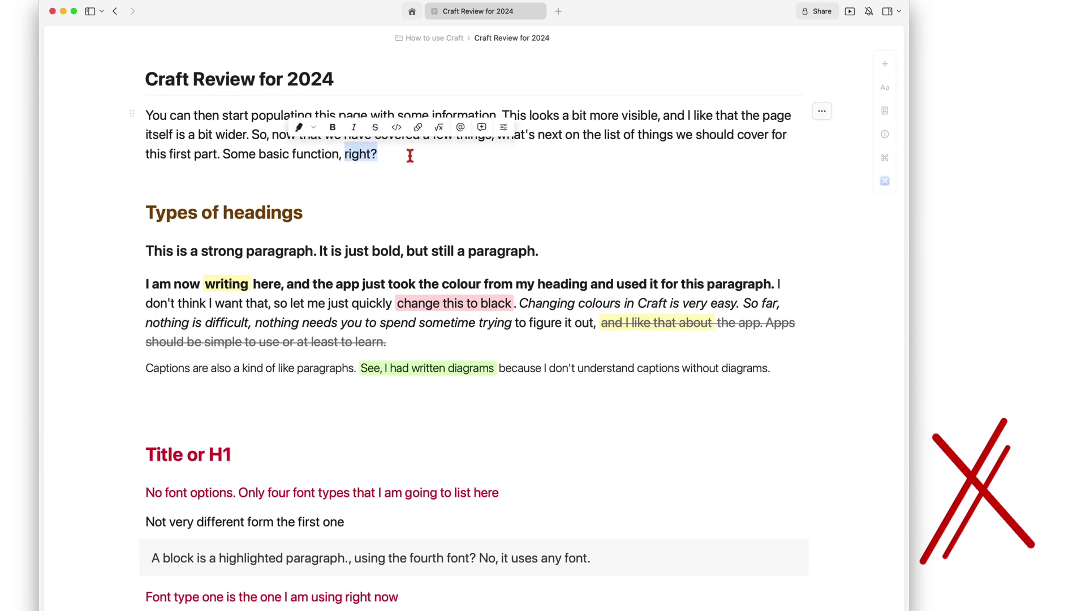
click(887, 88)
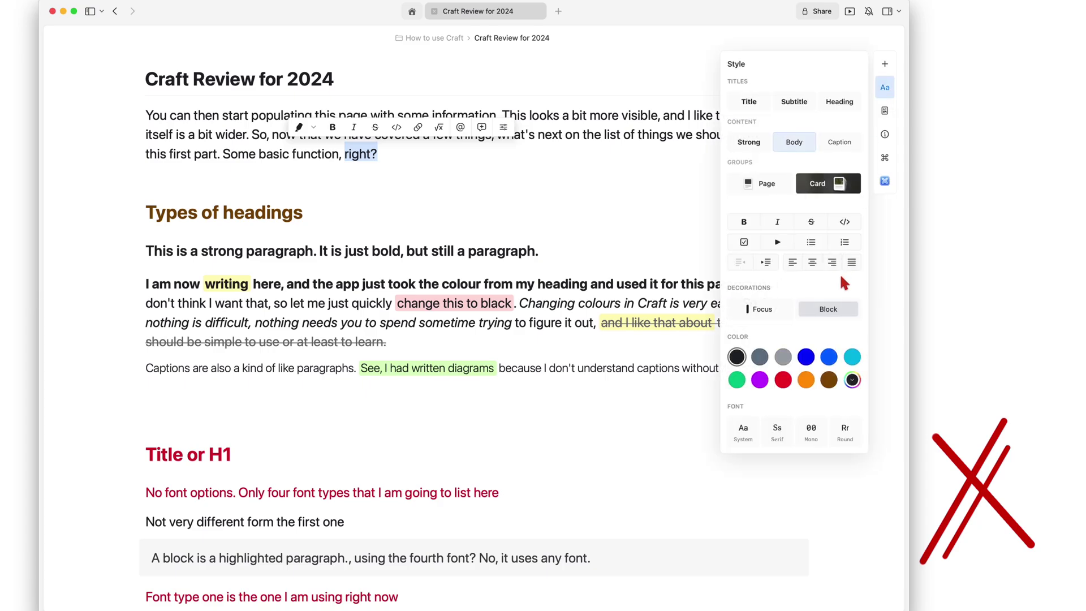
click(783, 380)
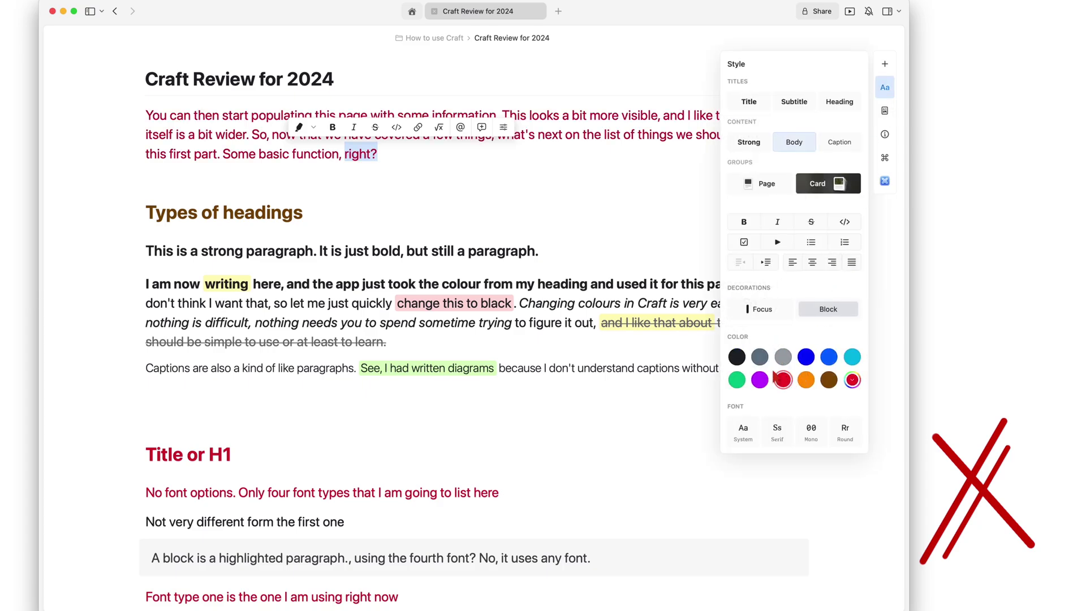
drag(432, 252, 458, 255)
click(733, 220)
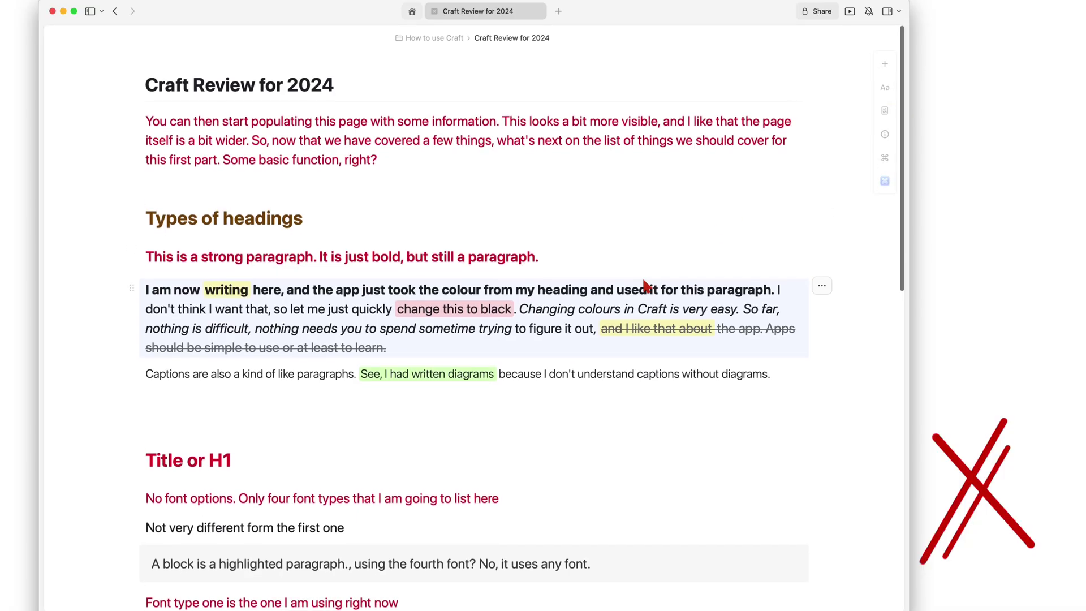
Step: Under Heading or H3, write the line beginning 'How can I even work with text…' about changing the colour of a few words
scroll(645, 285, down, 6)
scroll(645, 286, down, 5)
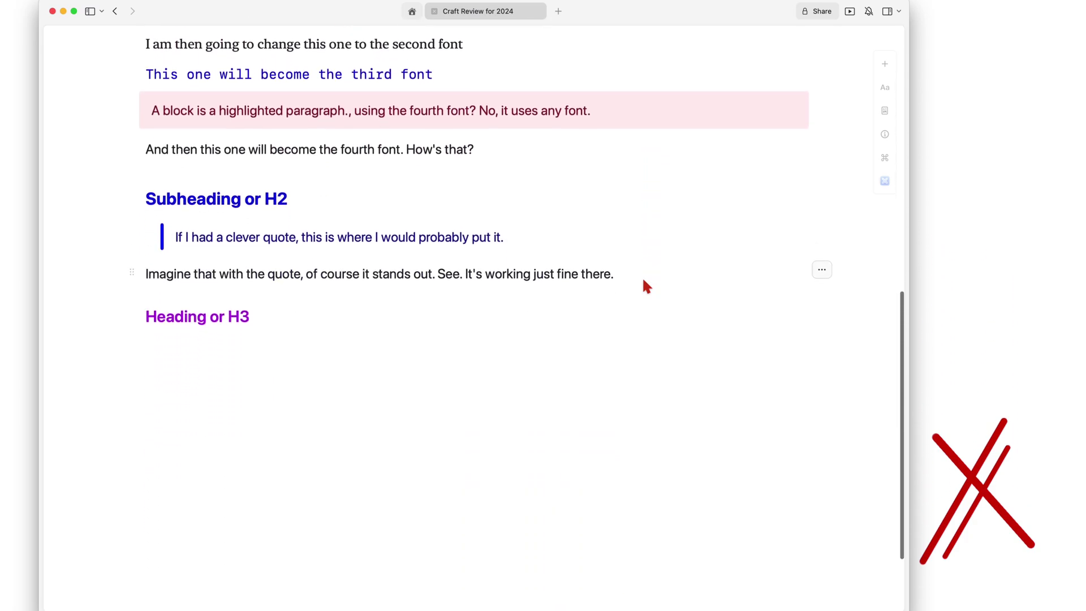
scroll(643, 280, up, 2)
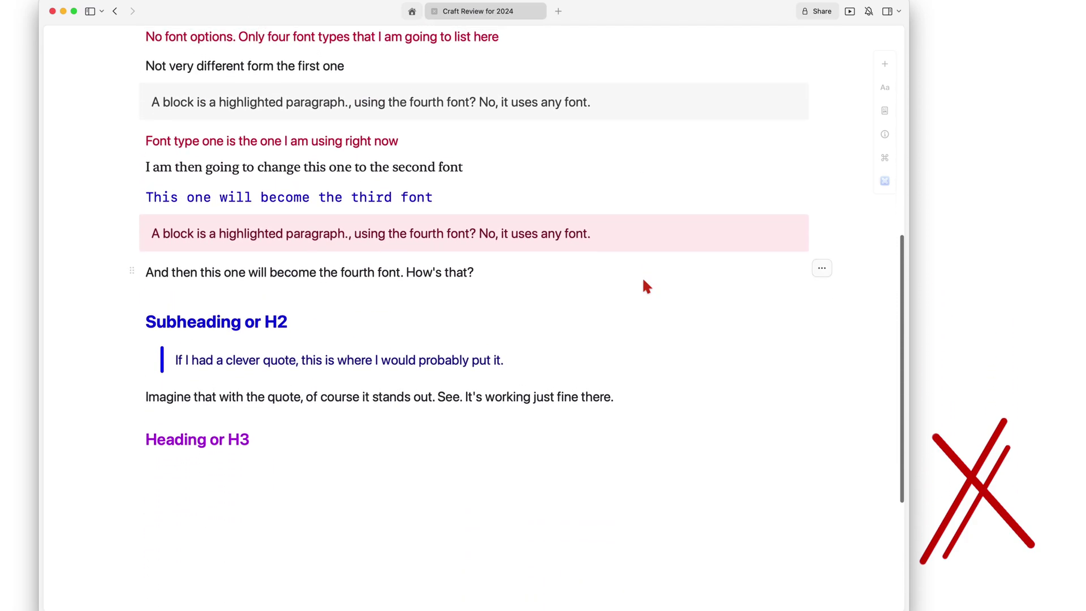
click(283, 444)
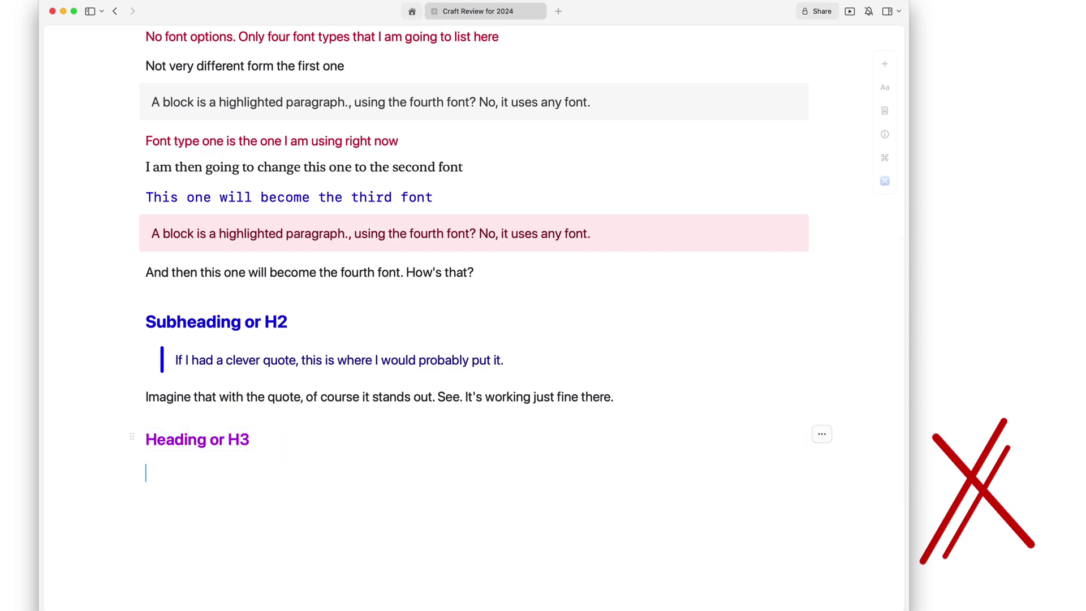
text(How can I even work with)
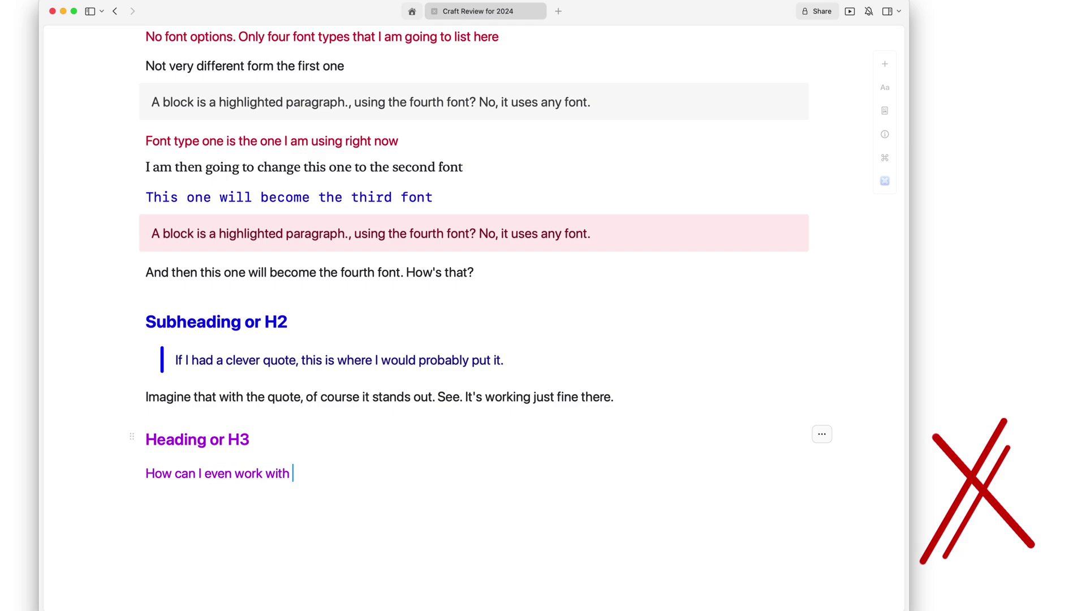
scroll(522, 266, down, 2)
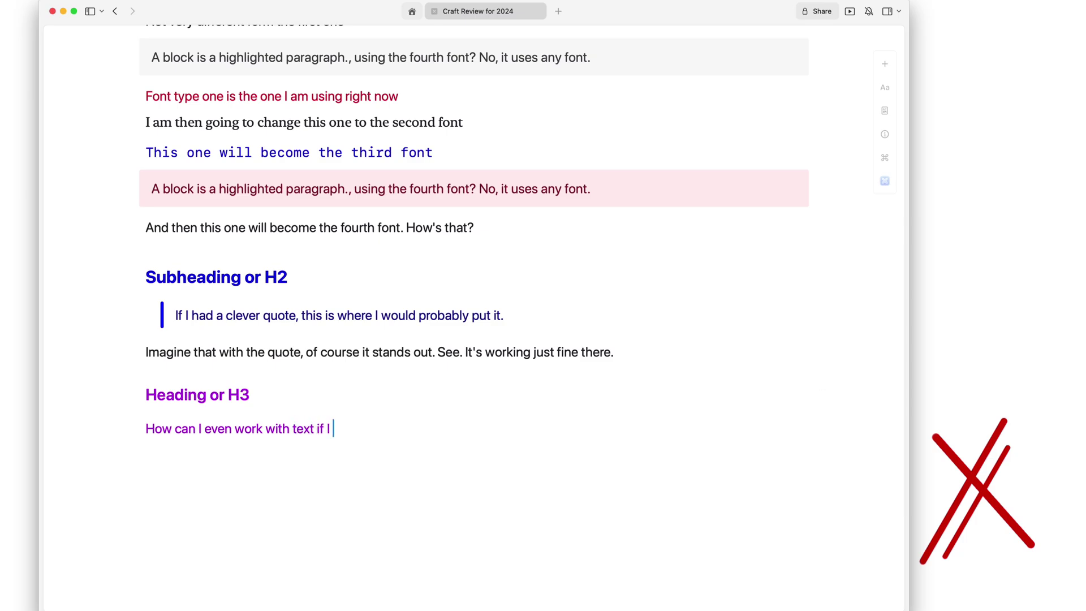
text(can't change the colour of a few w)
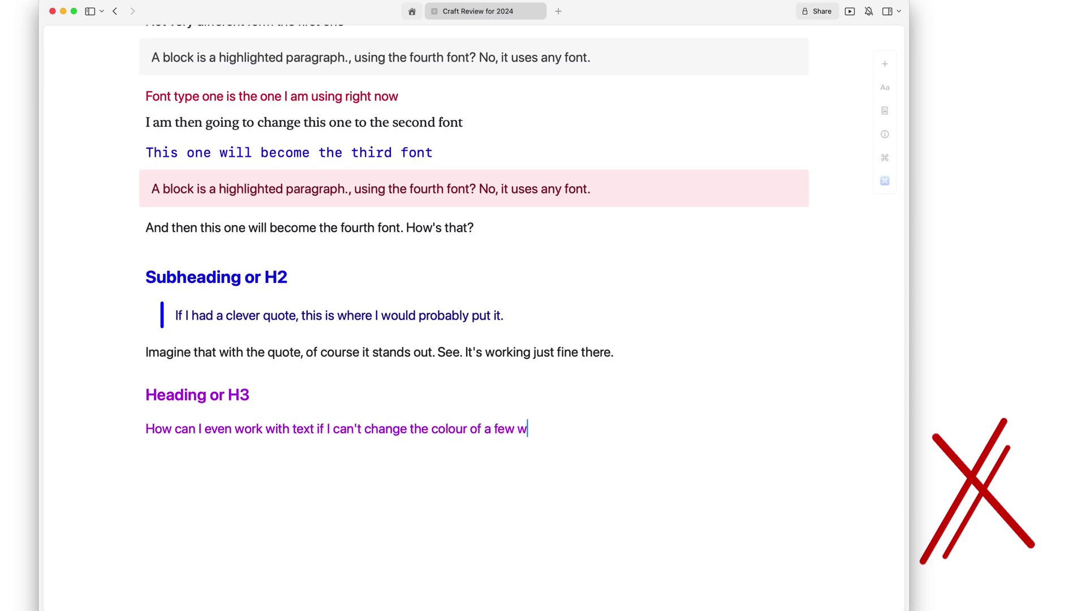
text(ords. There are ti)
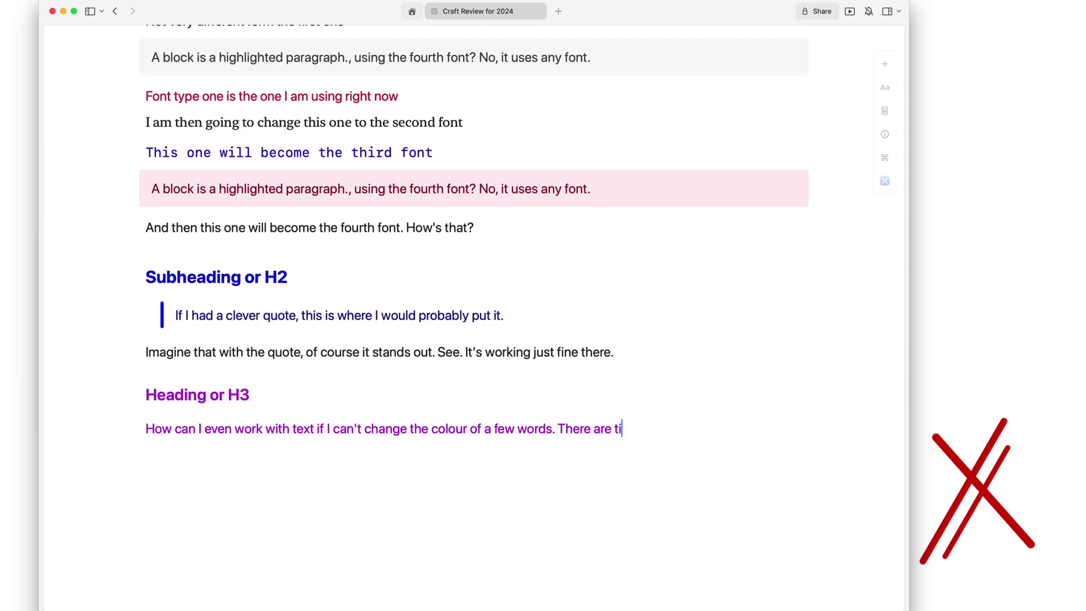
text(mes when it is important you know.)
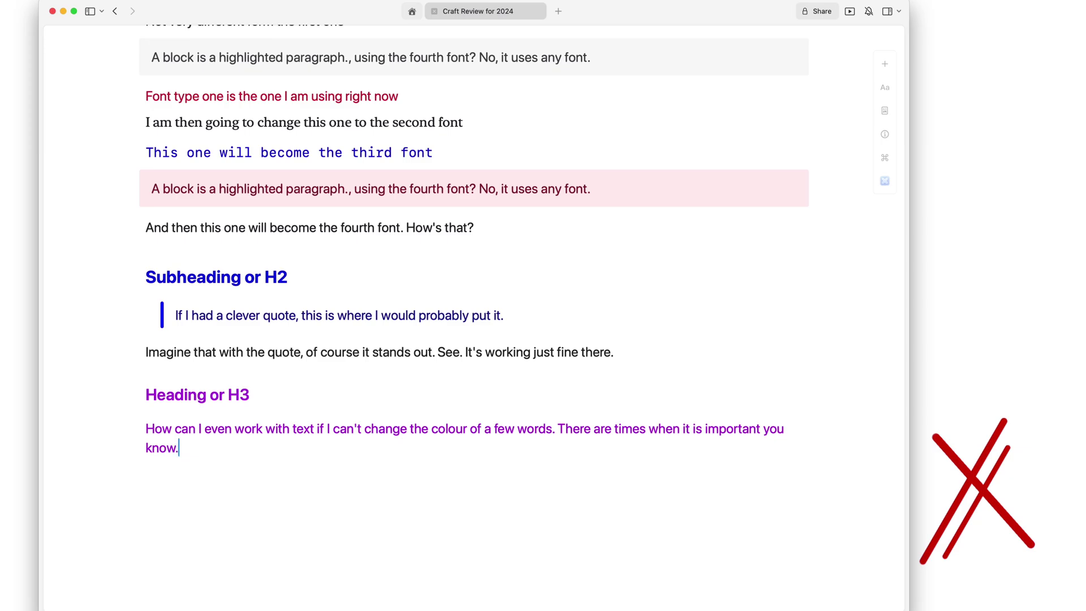